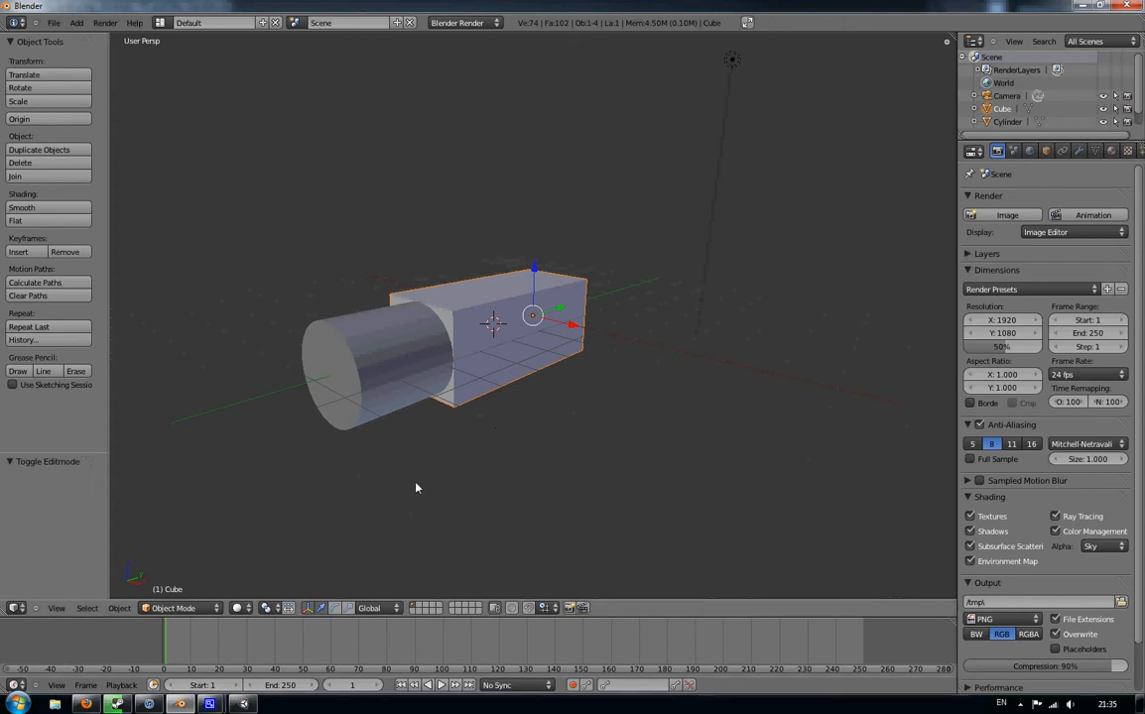
Switch to Unity and look around the inv_small scene from several angles.
{"action": "left_click", "coordinate": [243, 706]}
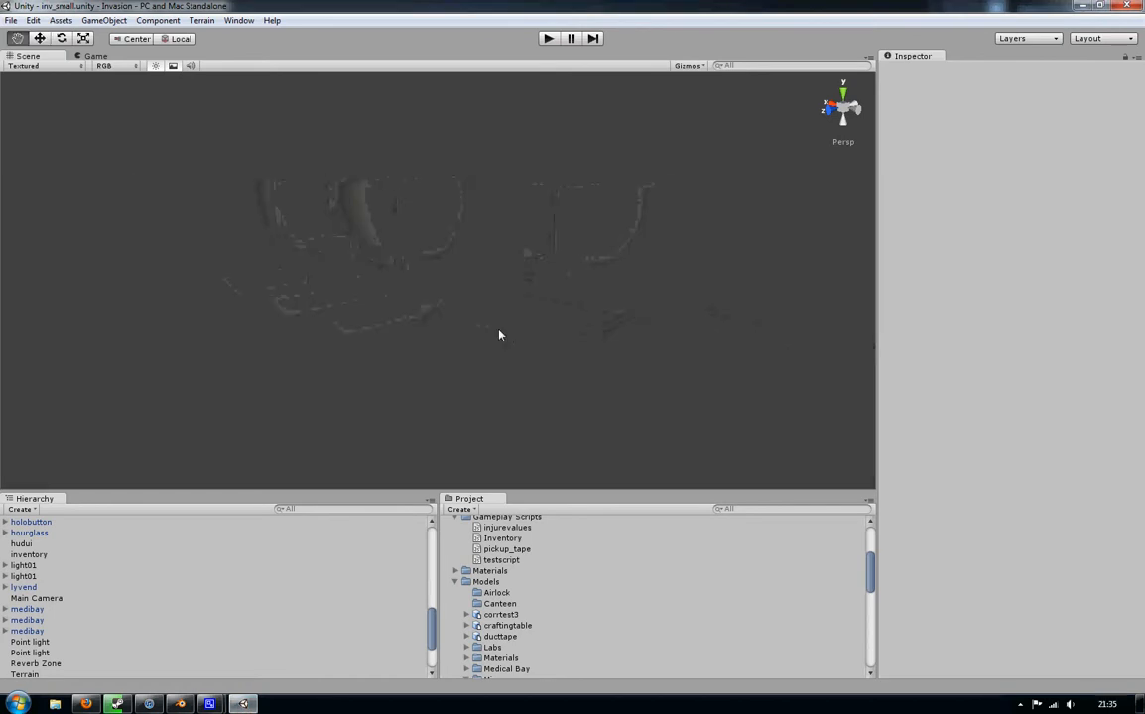
{"action": "right_click_drag", "start_coordinate": [575, 329], "coordinate": [39, 258]}
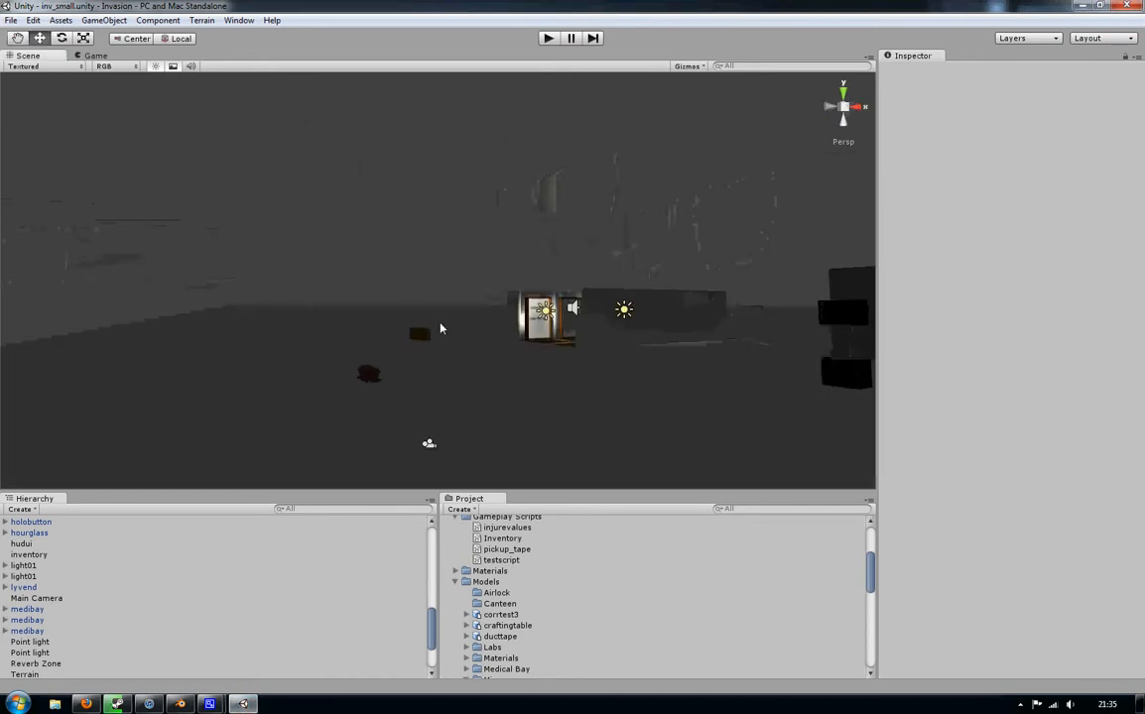
{"action": "right_click_drag", "start_coordinate": [441, 328], "coordinate": [475, 365]}
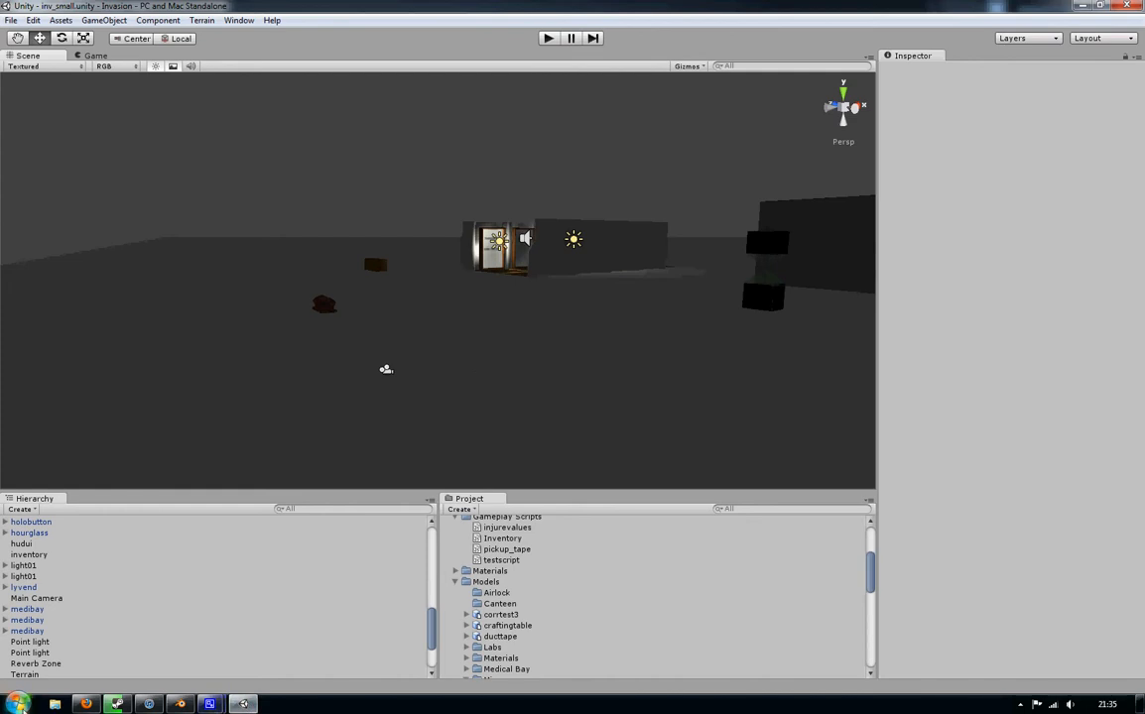
Launch the GNU Image Manipulation Program.
{"action": "left_click", "coordinate": [22, 707]}
{"action": "left_click", "coordinate": [79, 472]}
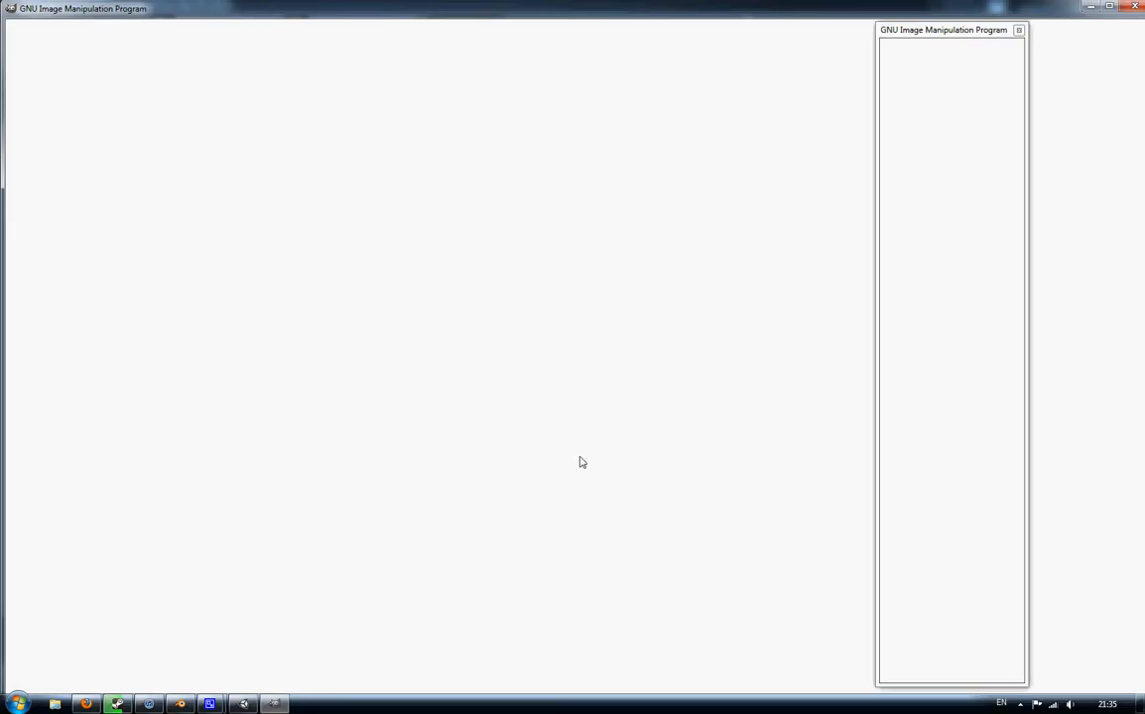
Switch back to Blender and start a new file with the default cube scene.
{"action": "left_click", "coordinate": [179, 704]}
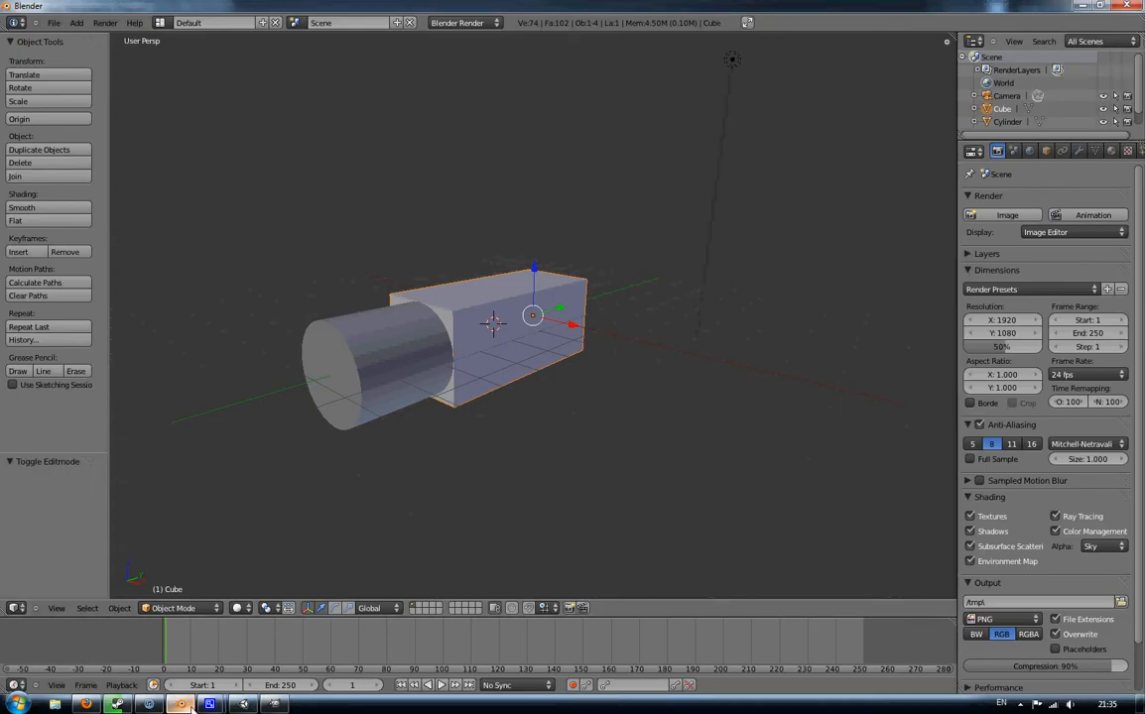
{"action": "middle_click_drag", "start_coordinate": [467, 447], "coordinate": [229, 236]}
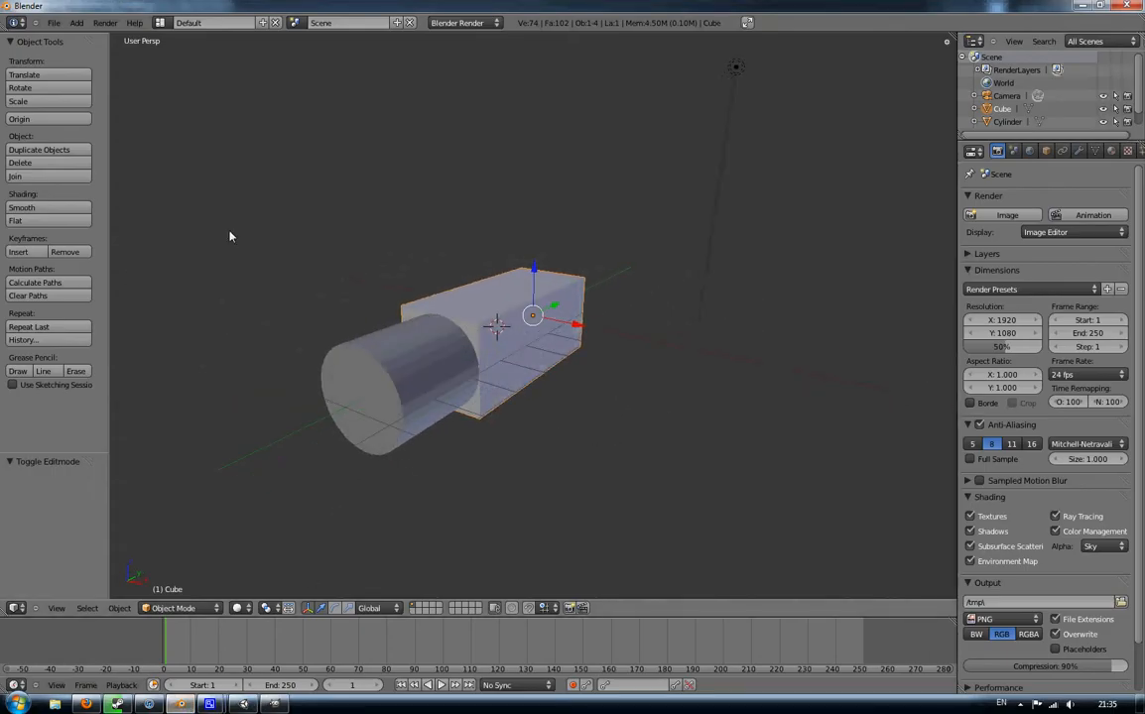
{"action": "middle_click_drag", "start_coordinate": [598, 482], "coordinate": [554, 496]}
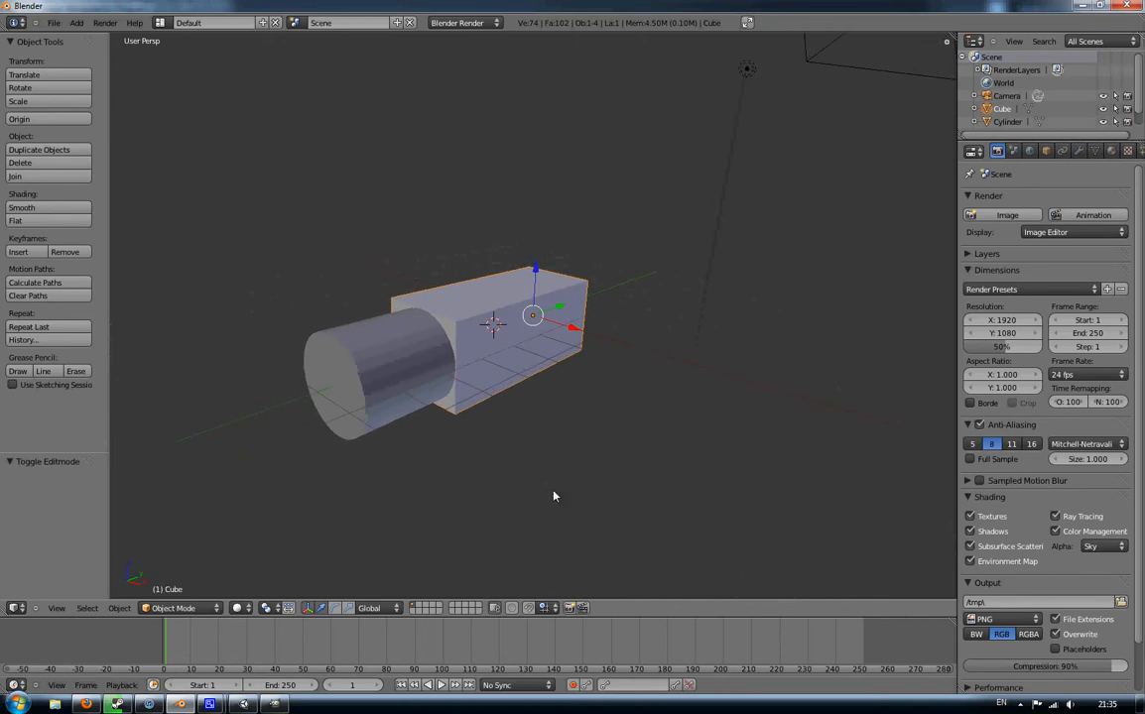
{"action": "left_click", "coordinate": [54, 22]}
{"action": "left_click", "coordinate": [59, 39]}
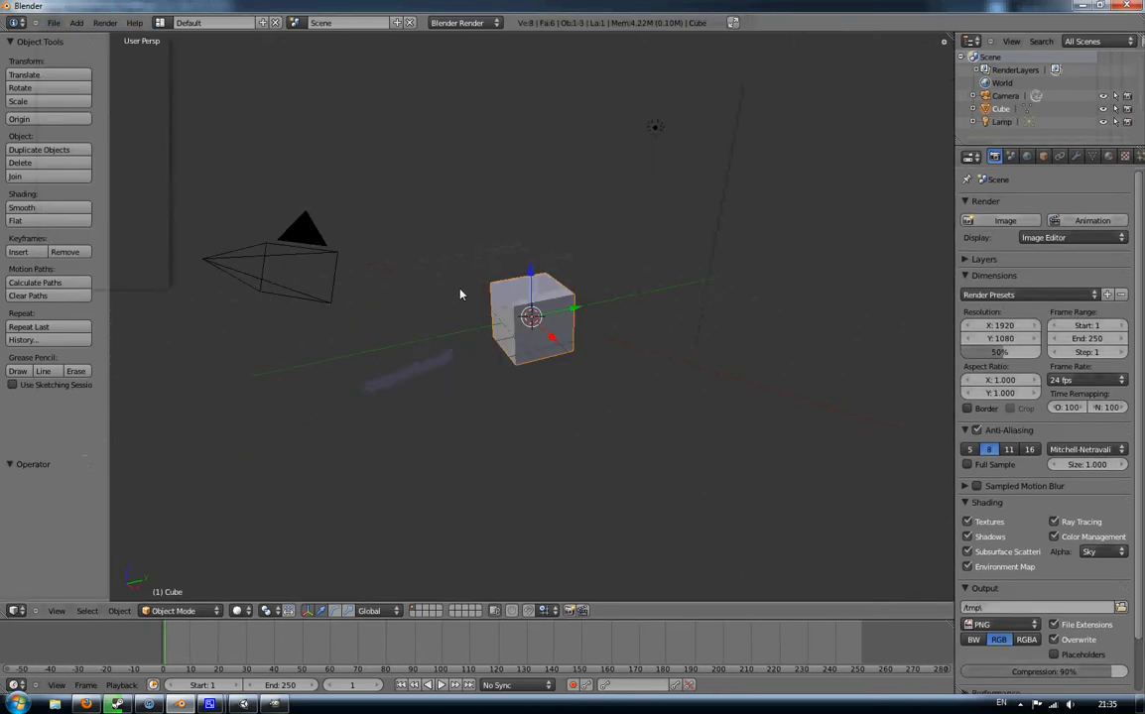
Toggle the default cube between Object Mode and Edit Mode twice, ending in Object Mode.
{"action": "scroll", "coordinate": [470, 297], "scroll_direction": "up", "scroll_amount": 3}
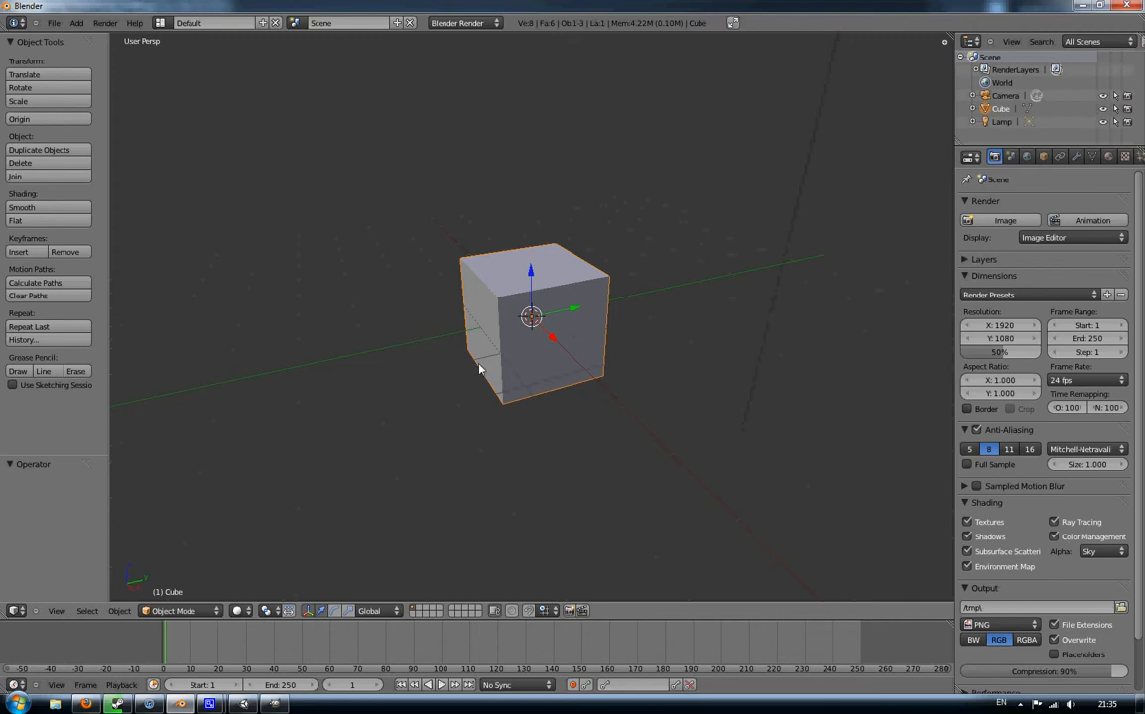
{"action": "key", "text": "Tab"}
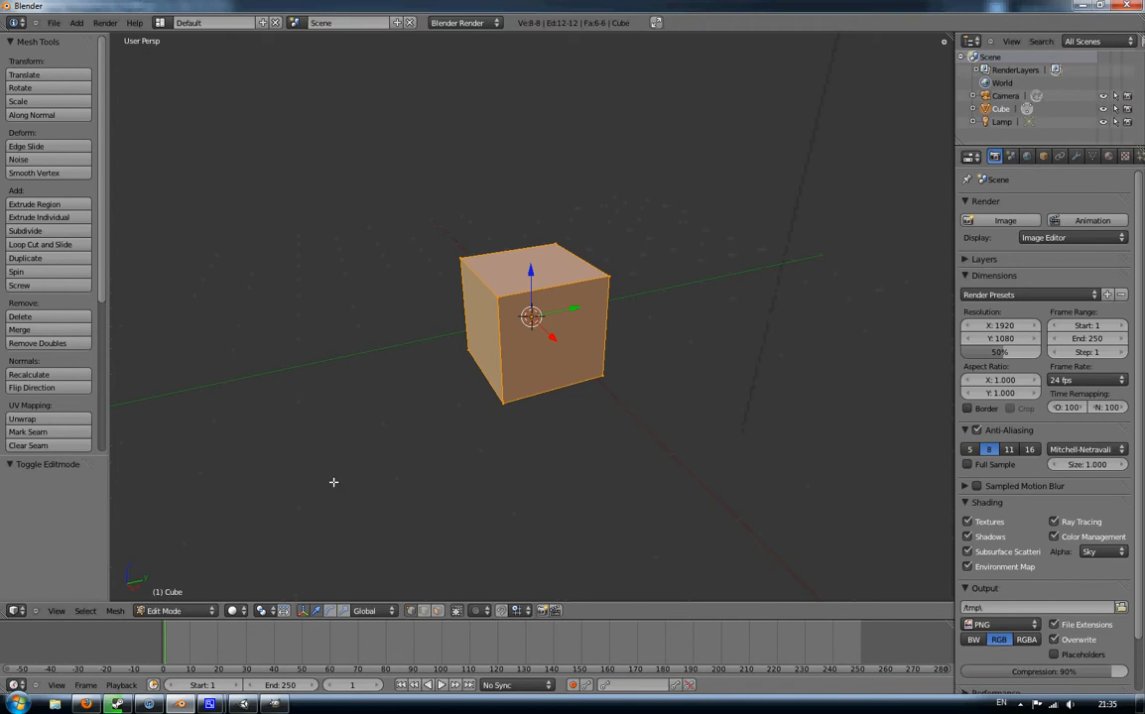
{"action": "key", "text": "Tab"}
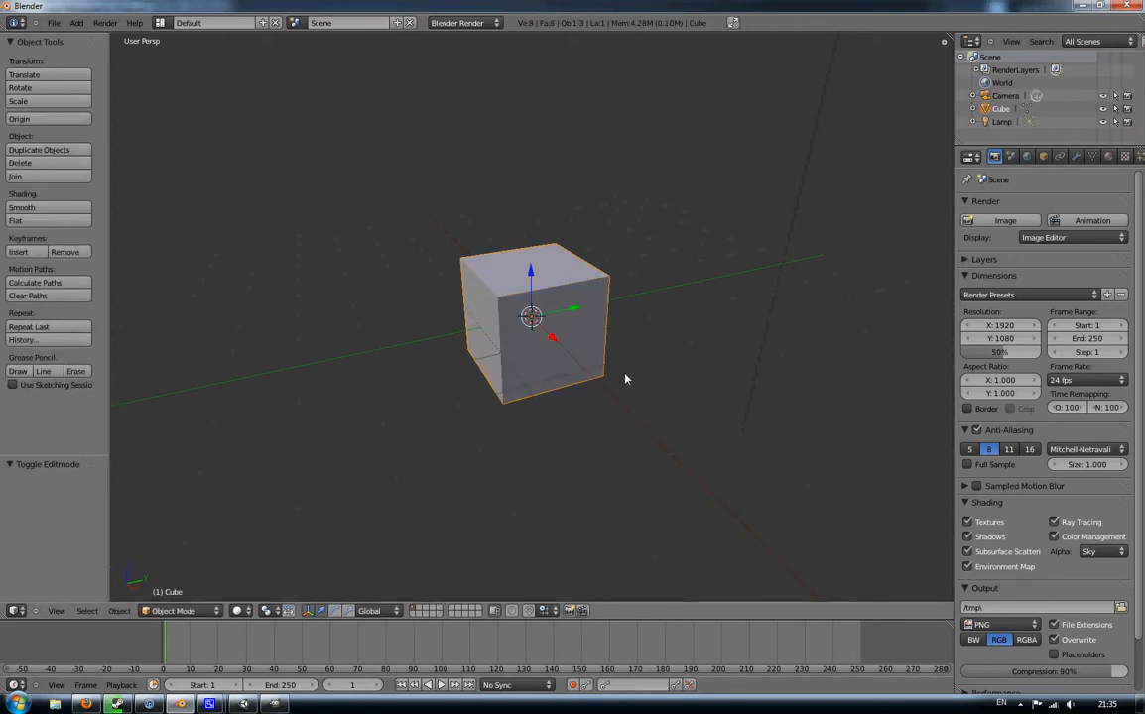
{"action": "middle_click_drag", "start_coordinate": [626, 378], "coordinate": [660, 365]}
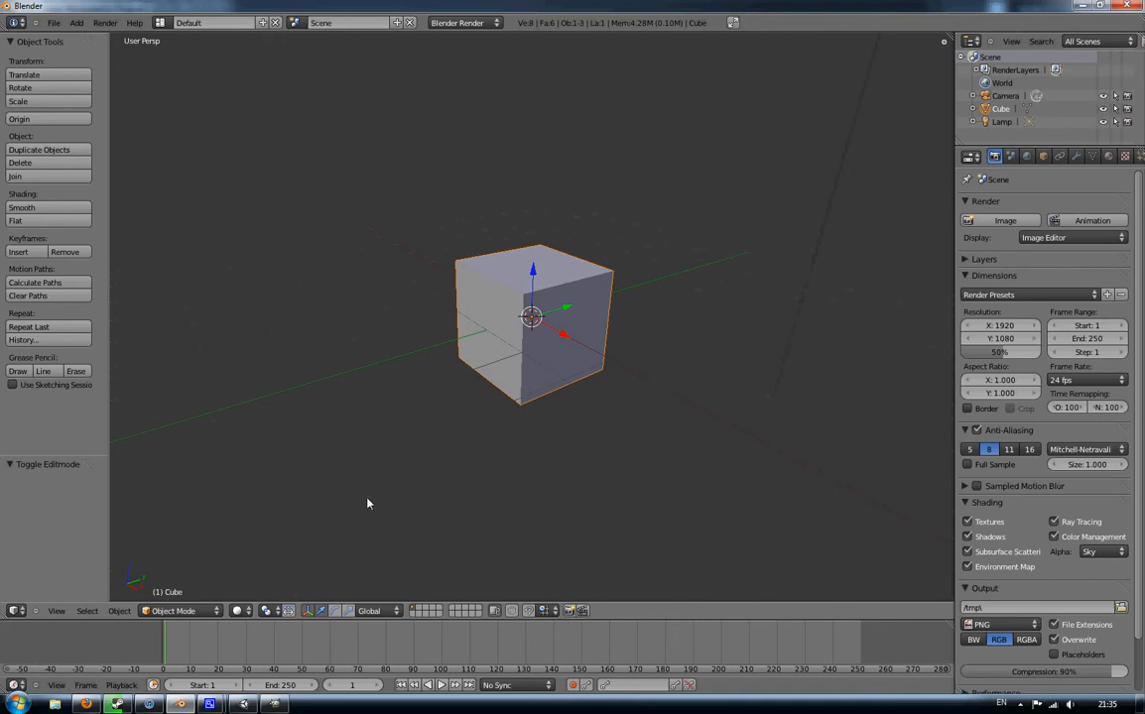
{"action": "key", "text": "Tab"}
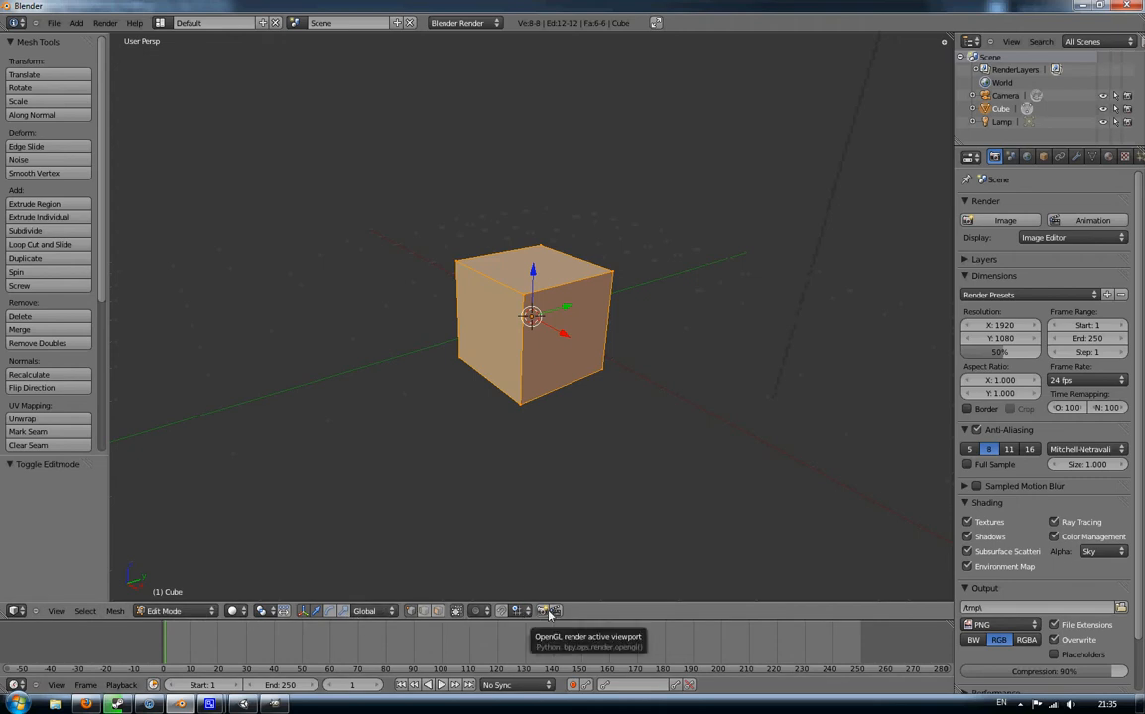
{"action": "key", "text": "Tab"}
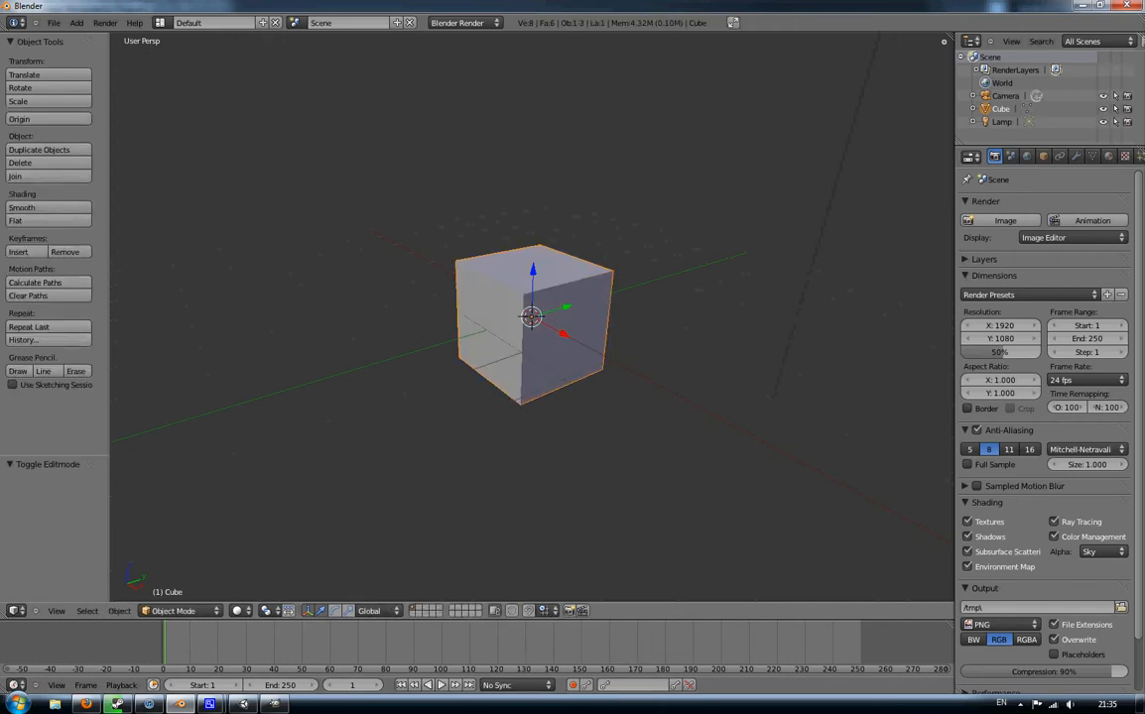
Enter Edit Mode on the cube and select the four corner vertices of its top face.
{"action": "key", "text": "Tab"}
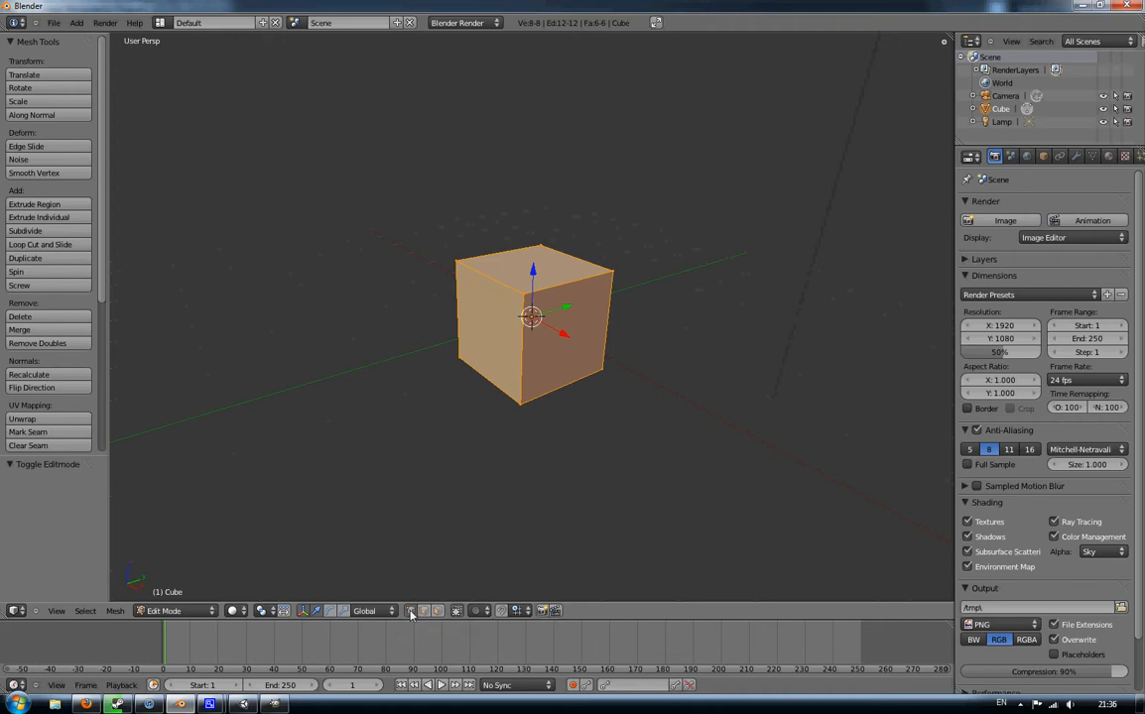
{"action": "right_click", "coordinate": [524, 292]}
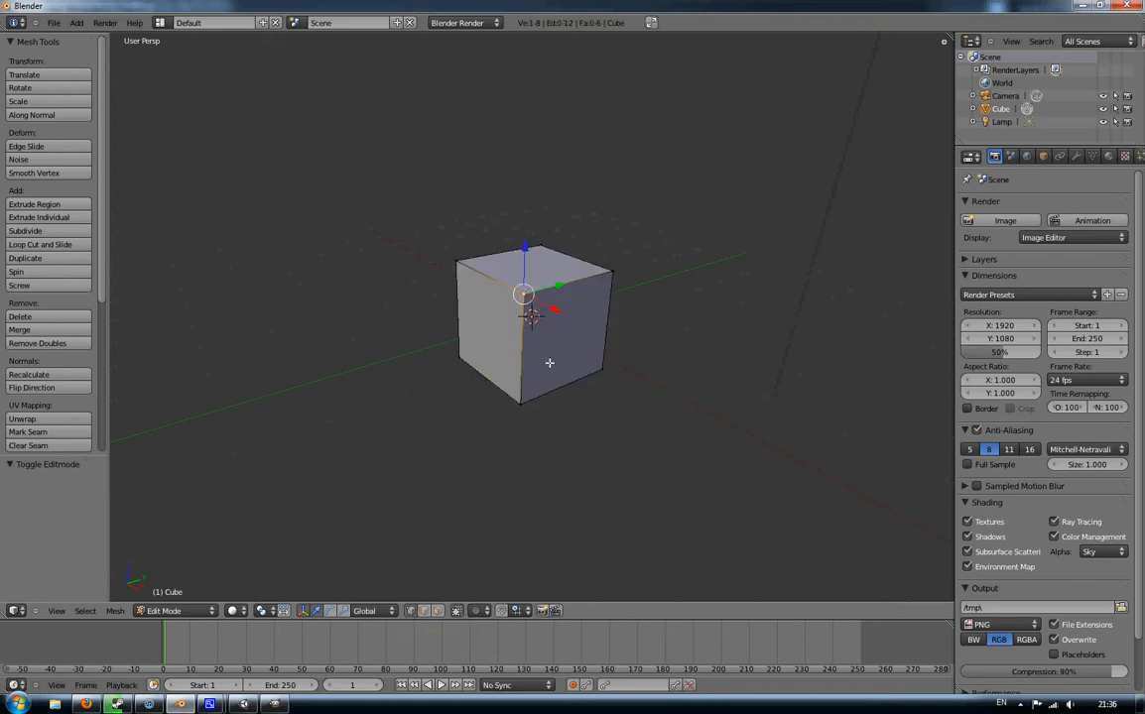
{"action": "right_click", "coordinate": [462, 261]}
{"action": "right_click", "coordinate": [540, 246]}
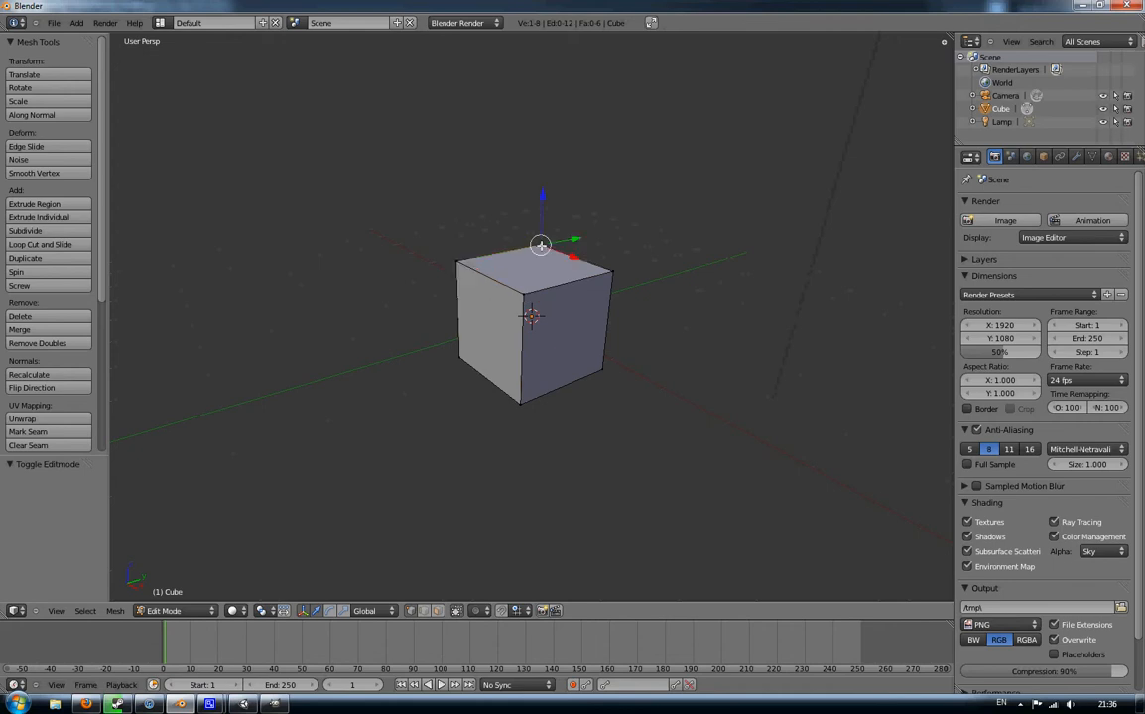
{"action": "right_click", "coordinate": [603, 277]}
{"action": "right_click", "coordinate": [540, 308]}
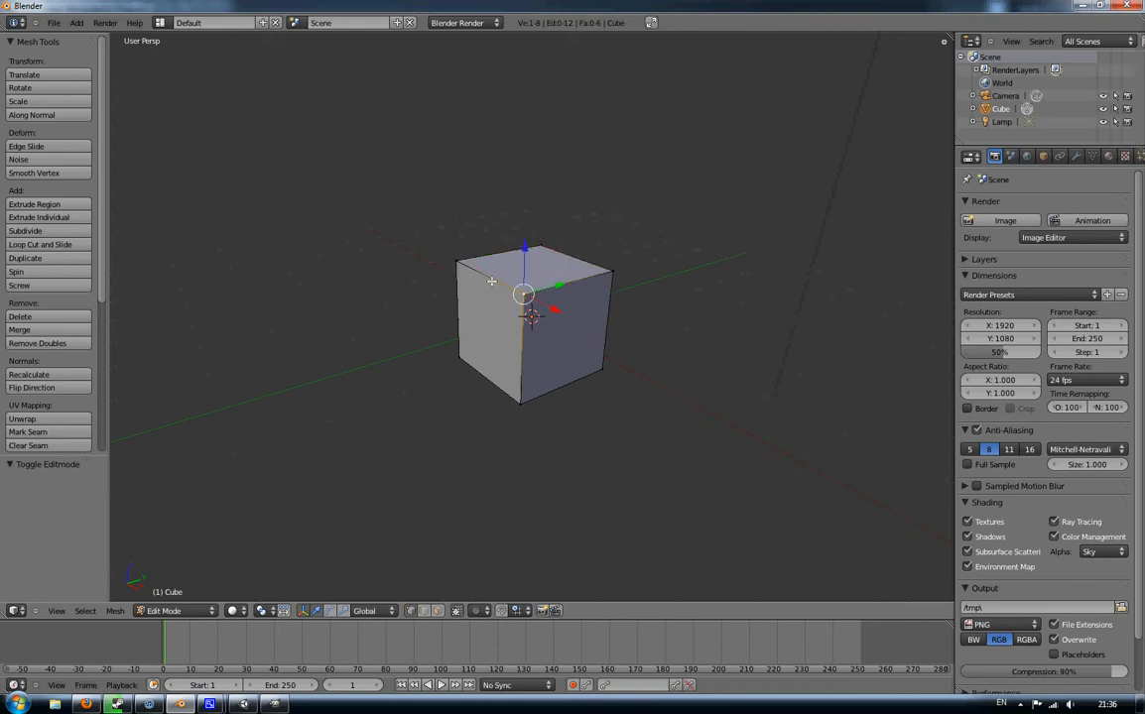
{"action": "right_click", "coordinate": [455, 264], "text": "shift"}
{"action": "right_click", "coordinate": [616, 280], "text": "shift"}
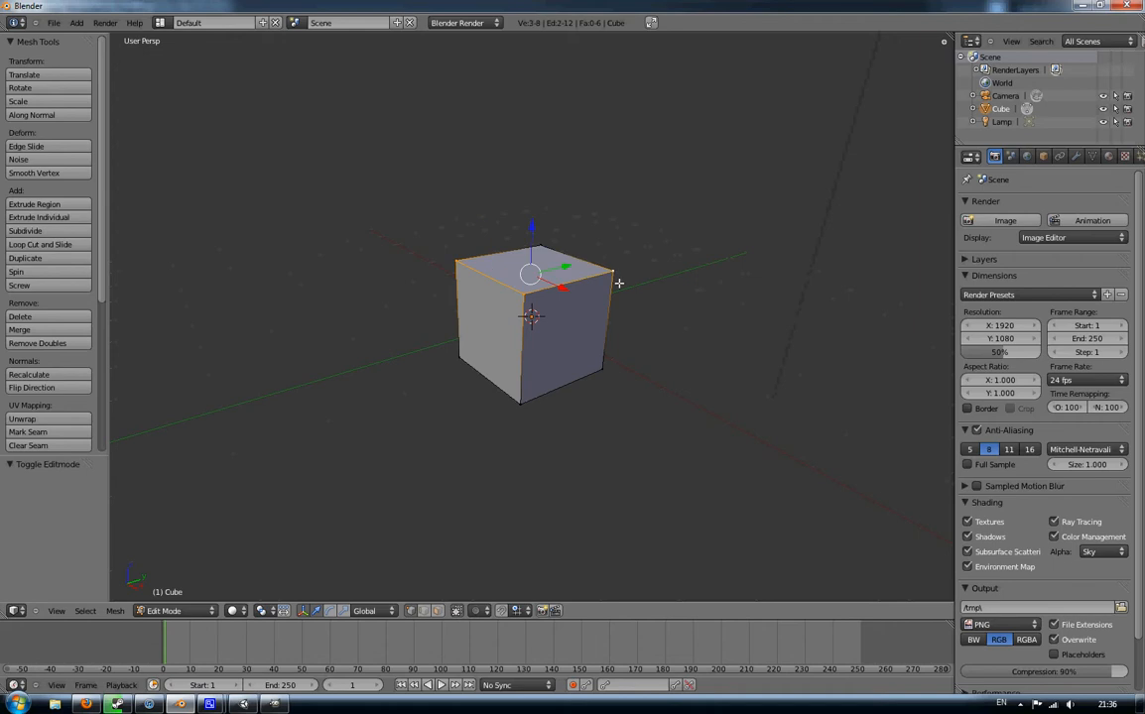
{"action": "right_click", "coordinate": [549, 245], "text": "shift"}
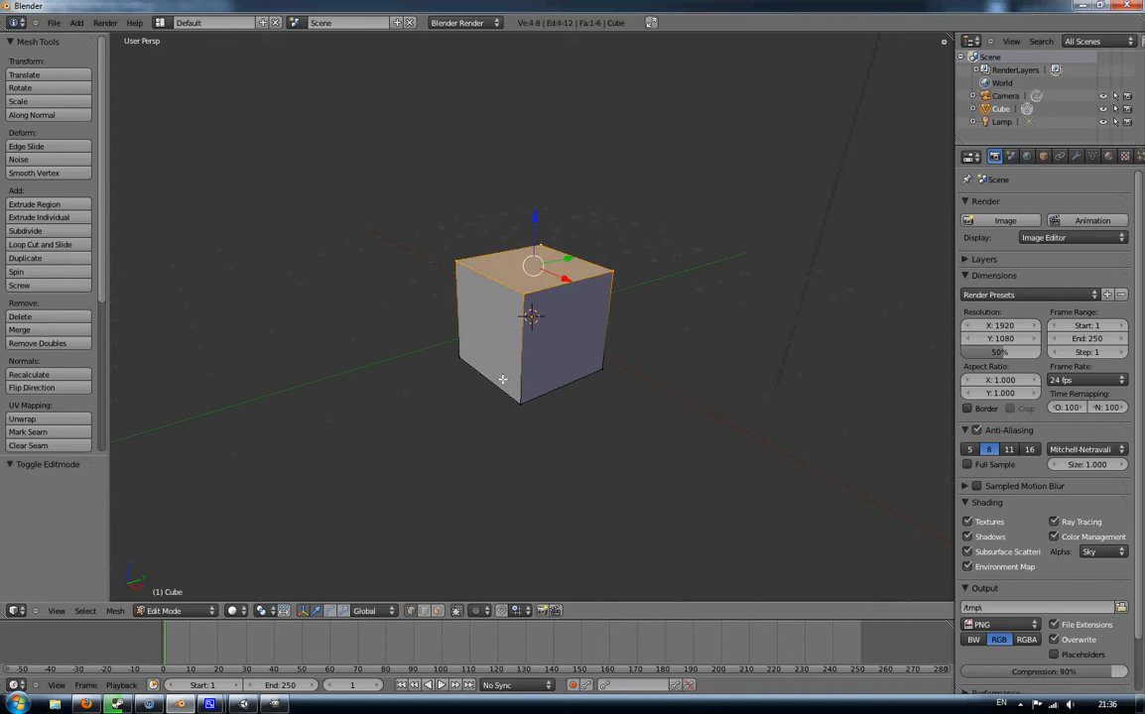
Switch to edge selection and select the cube's nearest vertical edge plus the adjoining top edge.
{"action": "left_click", "coordinate": [425, 612]}
{"action": "right_click", "coordinate": [532, 350]}
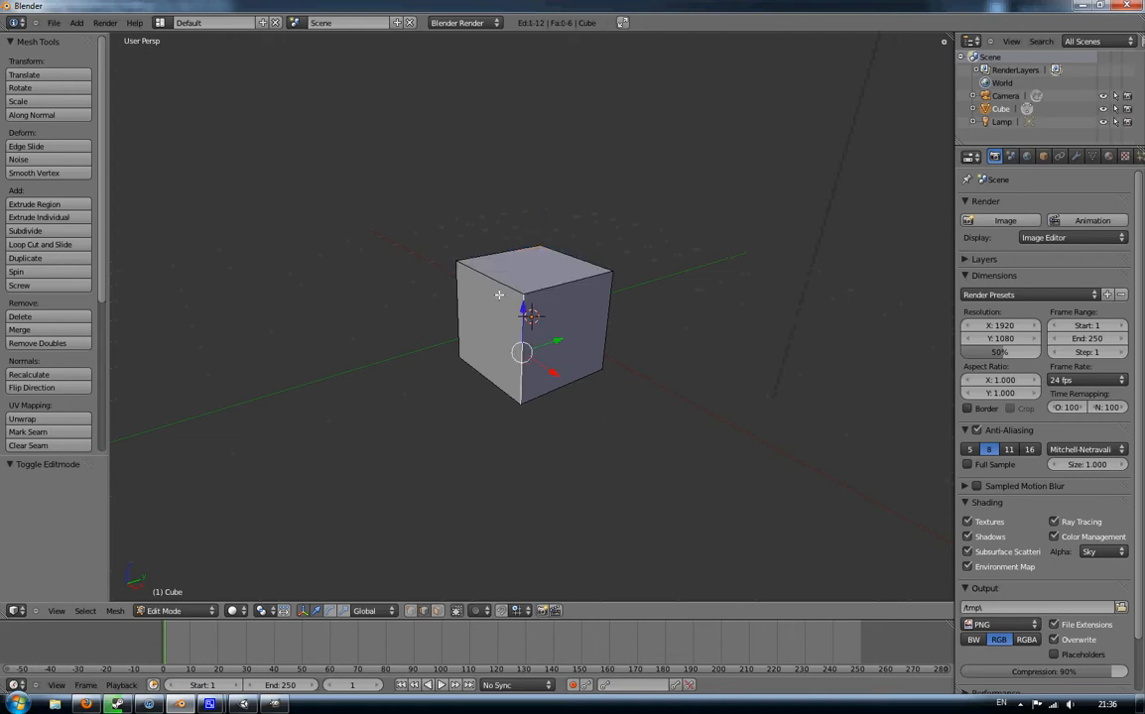
{"action": "right_click", "coordinate": [462, 265], "text": "shift"}
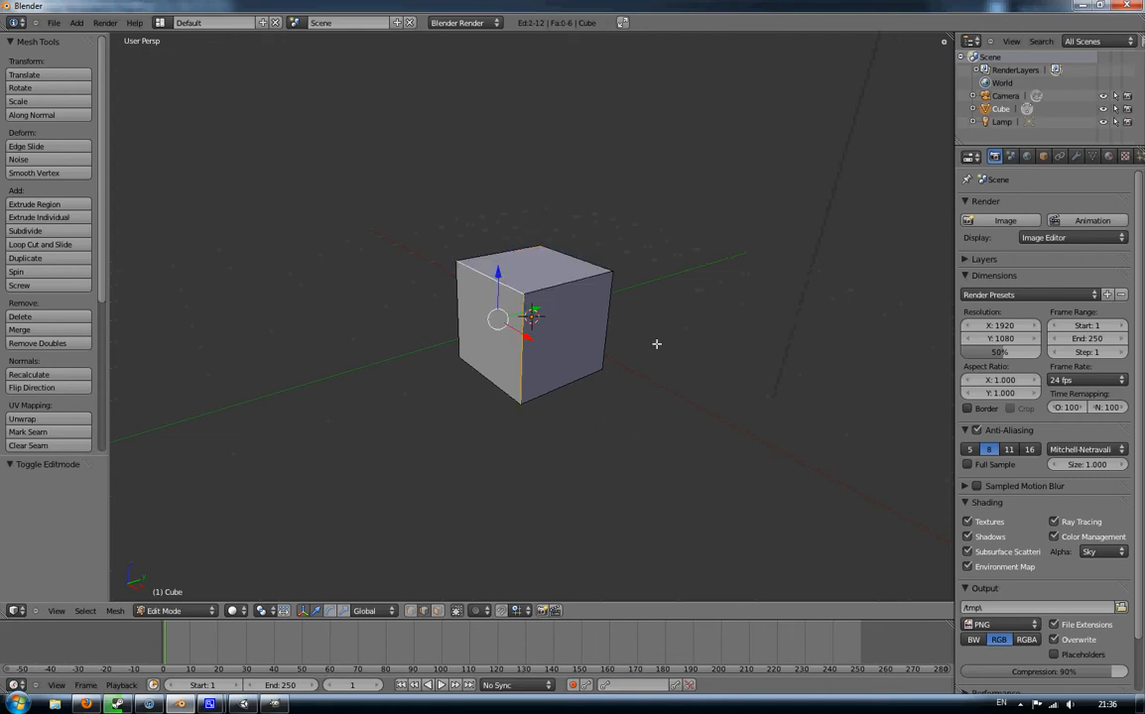
In face selection mode, extrude the cube's negative-Y side face outward by about 1.68 units.
{"action": "left_click", "coordinate": [437, 611]}
{"action": "right_click", "coordinate": [469, 307]}
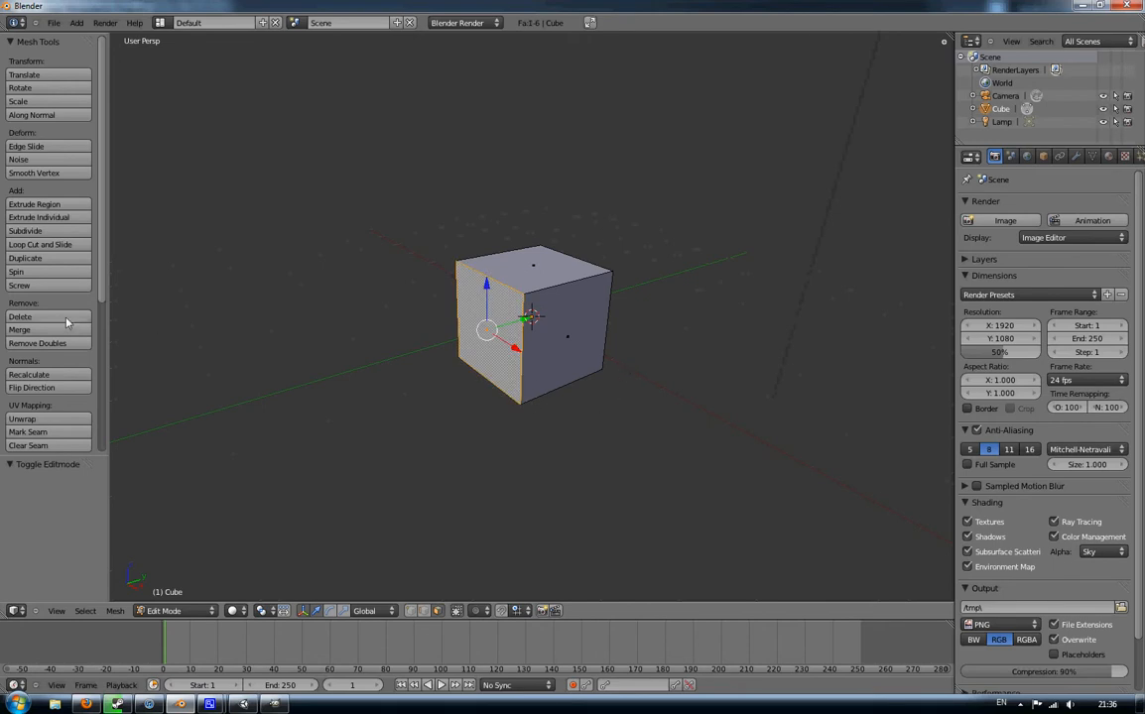
{"action": "key", "text": "e"}
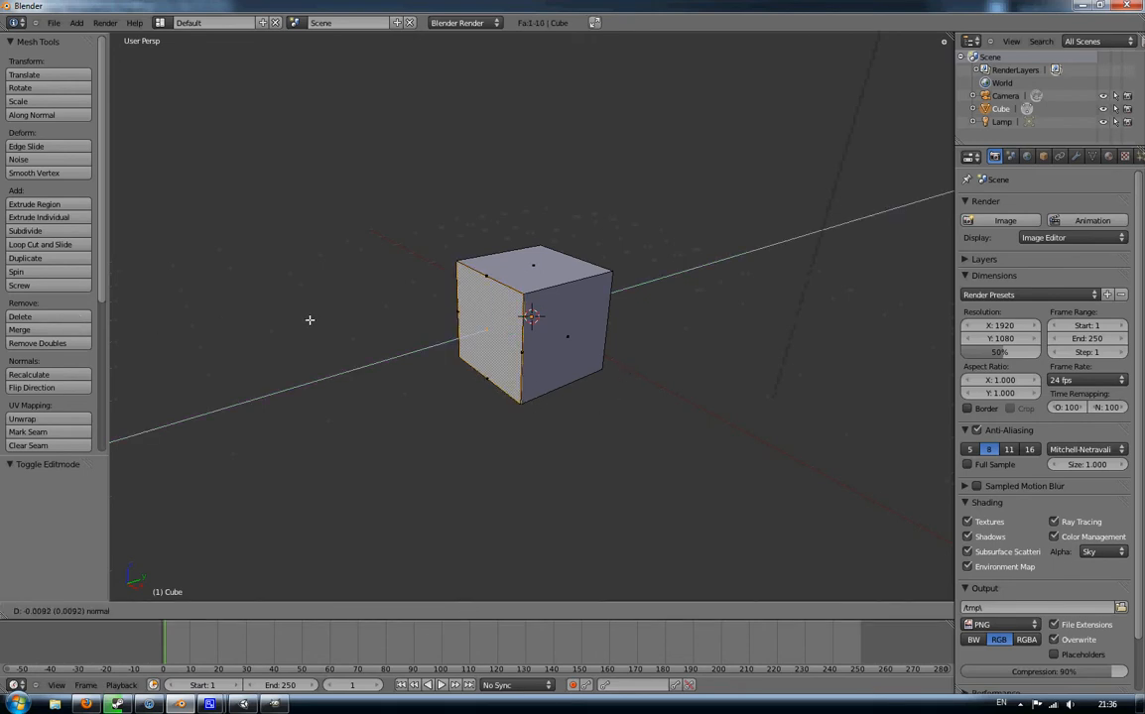
{"action": "left_click", "coordinate": [215, 327]}
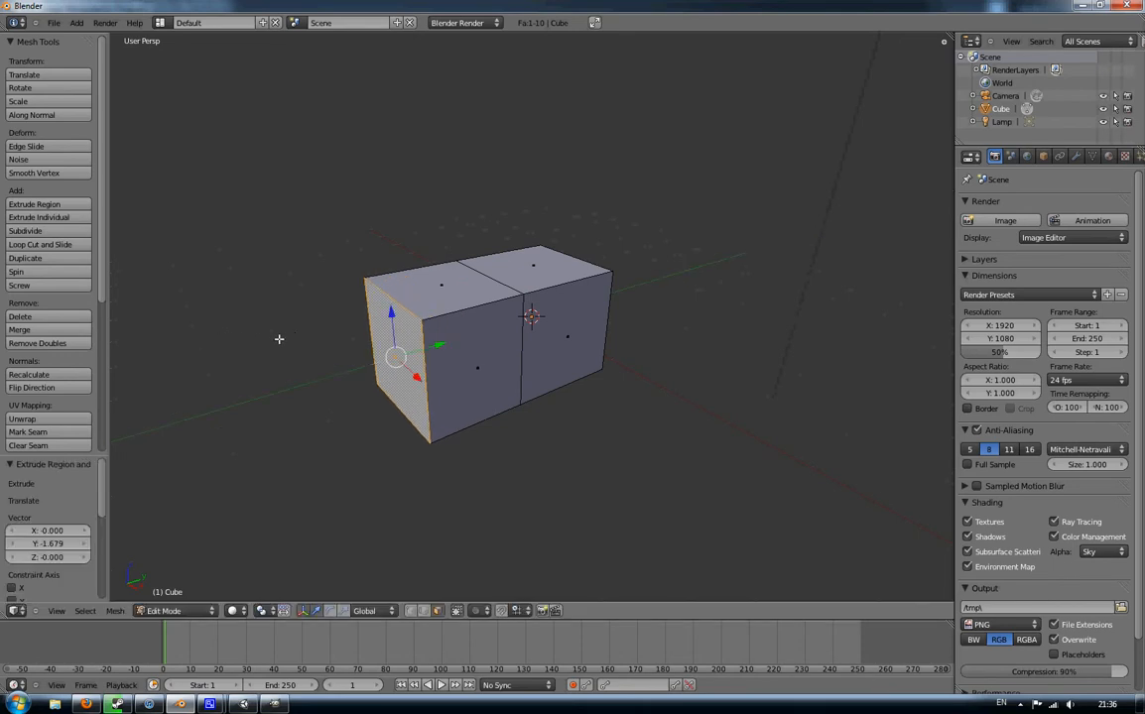
Apply Subdivide Smooth to the positive-X side face of the extruded section, and smooth the resulting faces' vertices.
{"action": "right_click", "coordinate": [444, 361]}
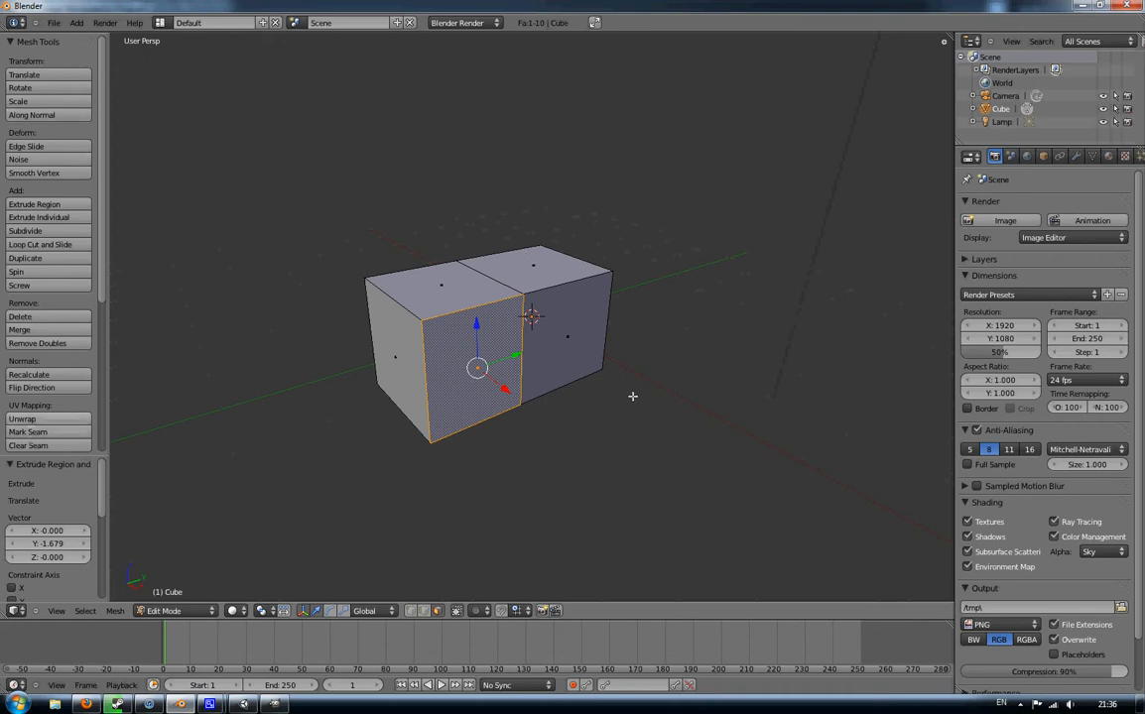
{"action": "key", "text": "w"}
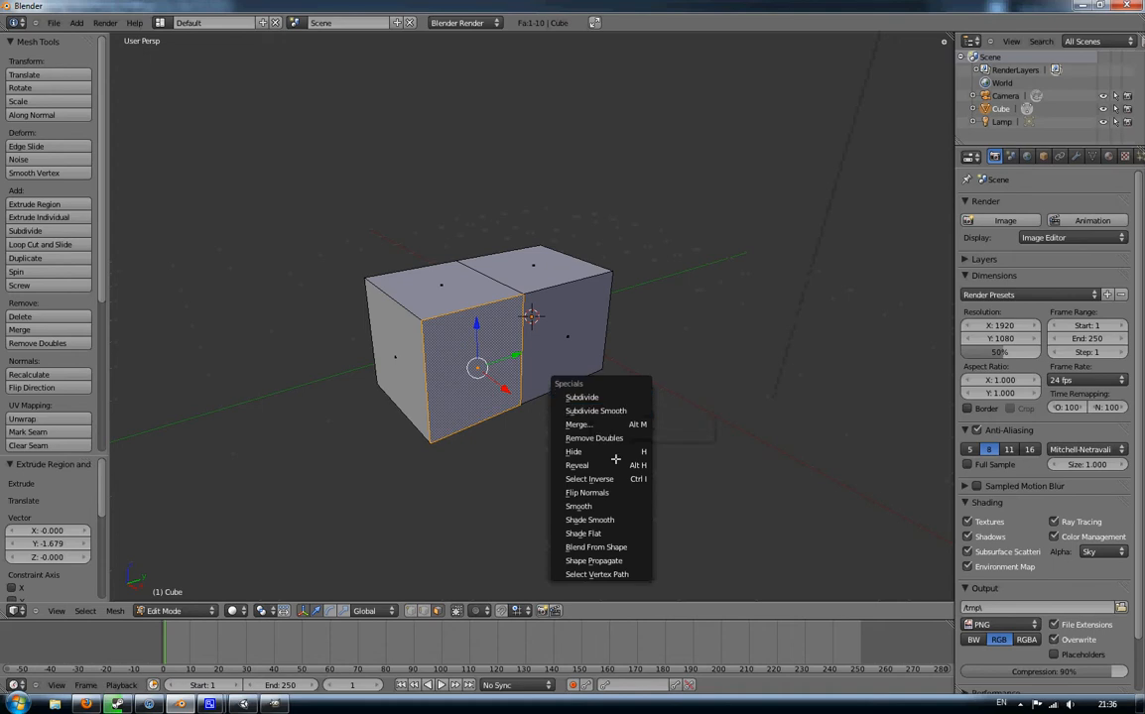
{"action": "left_click", "coordinate": [586, 411]}
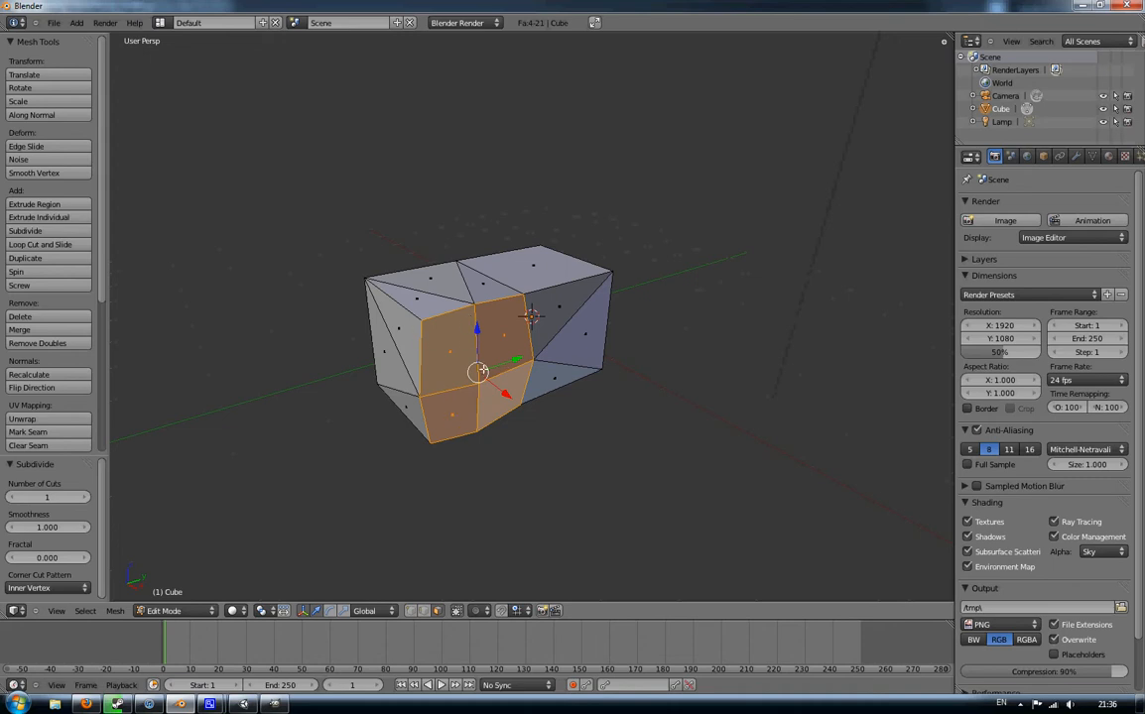
{"action": "key", "text": "w"}
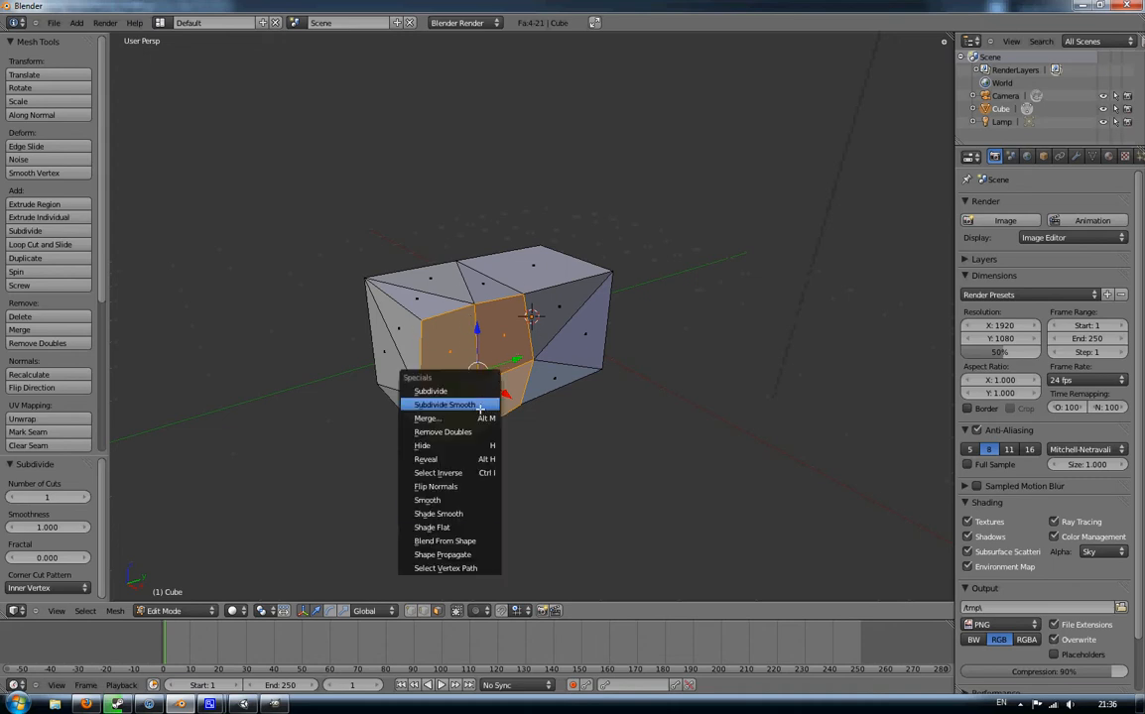
{"action": "left_click", "coordinate": [465, 502]}
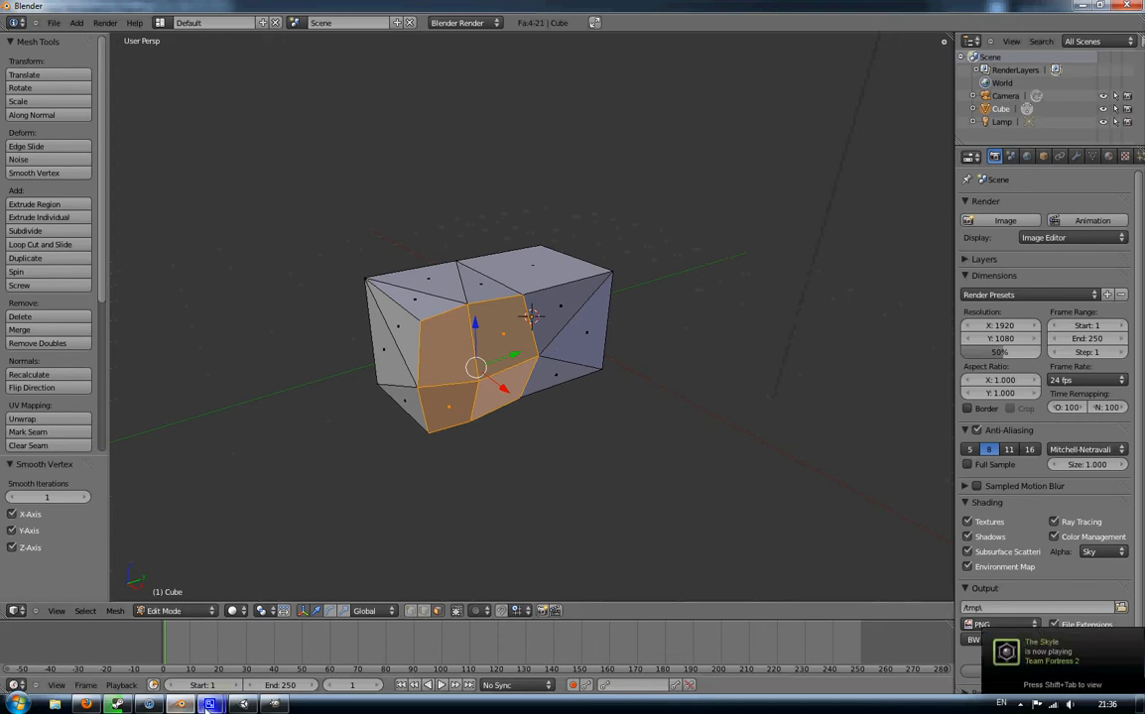
Leave Edit Mode and start a new file with the default cube scene.
{"action": "mouse_move", "coordinate": [209, 703]}
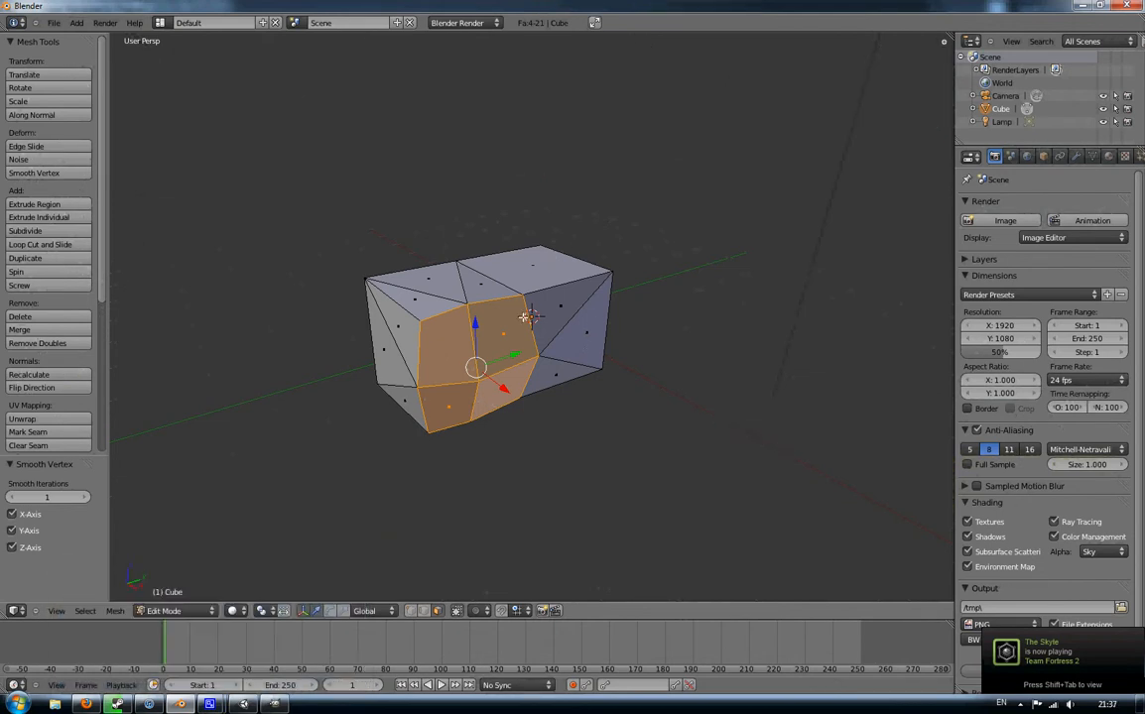
{"action": "middle_click_drag", "start_coordinate": [409, 413], "coordinate": [526, 407]}
{"action": "middle_click_drag", "start_coordinate": [767, 398], "coordinate": [344, 494]}
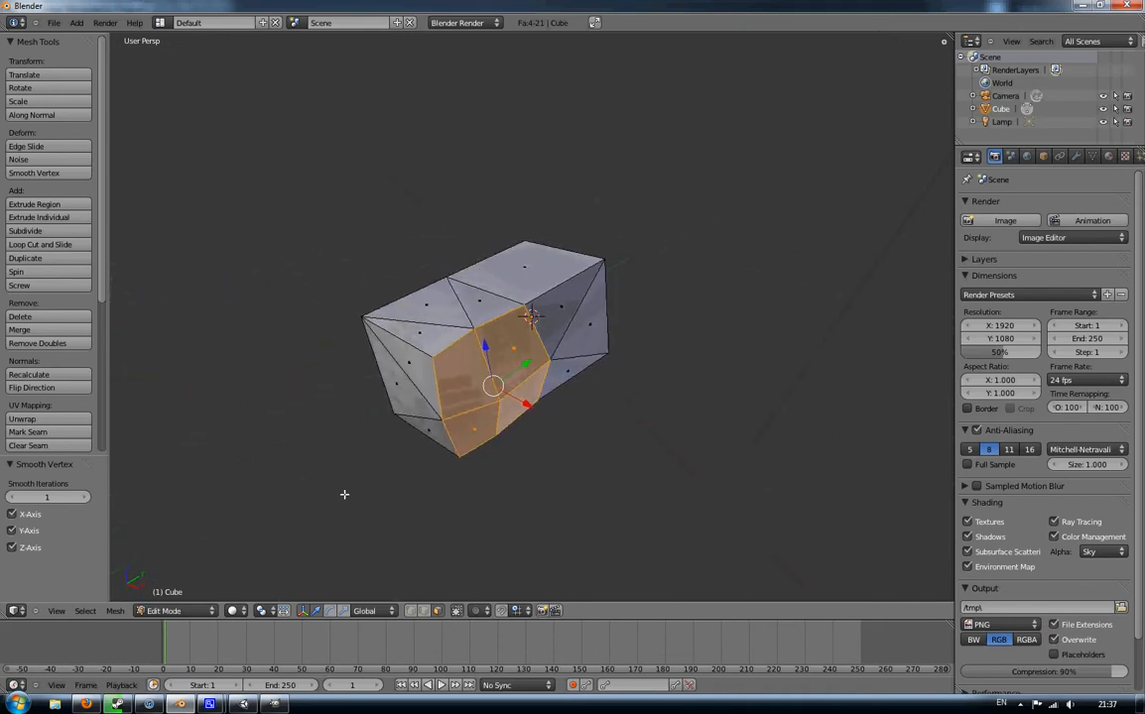
{"action": "scroll", "coordinate": [413, 408], "scroll_direction": "up", "scroll_amount": 3}
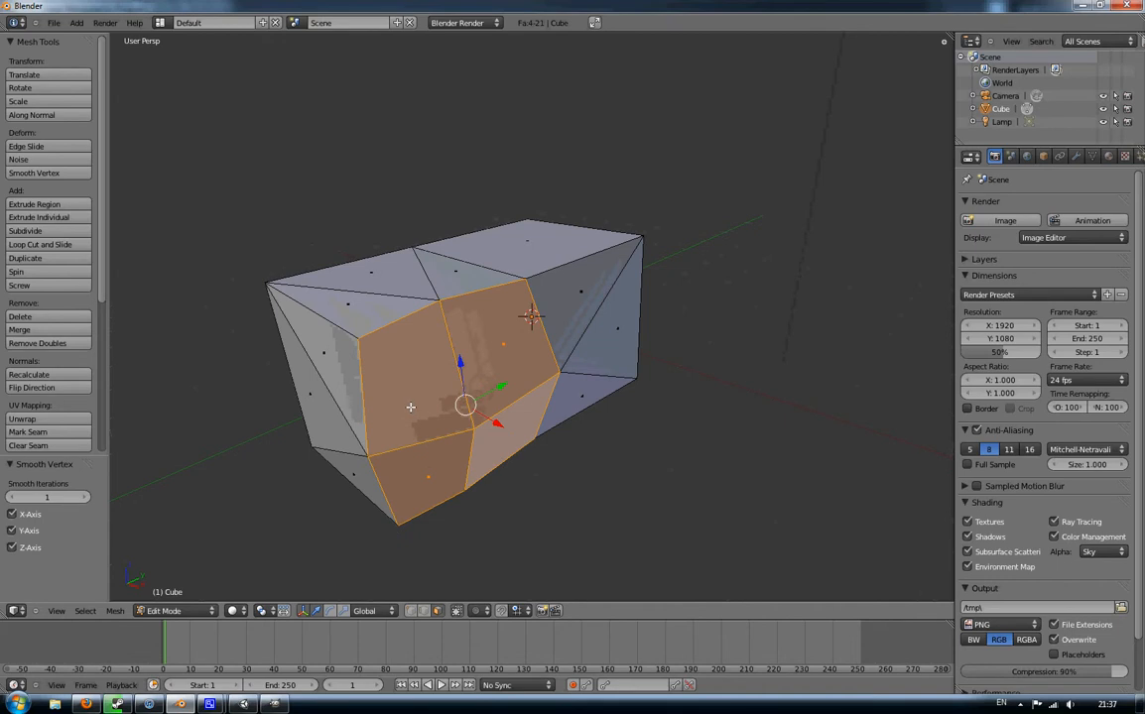
{"action": "key", "text": "Tab"}
{"action": "left_click", "coordinate": [53, 22]}
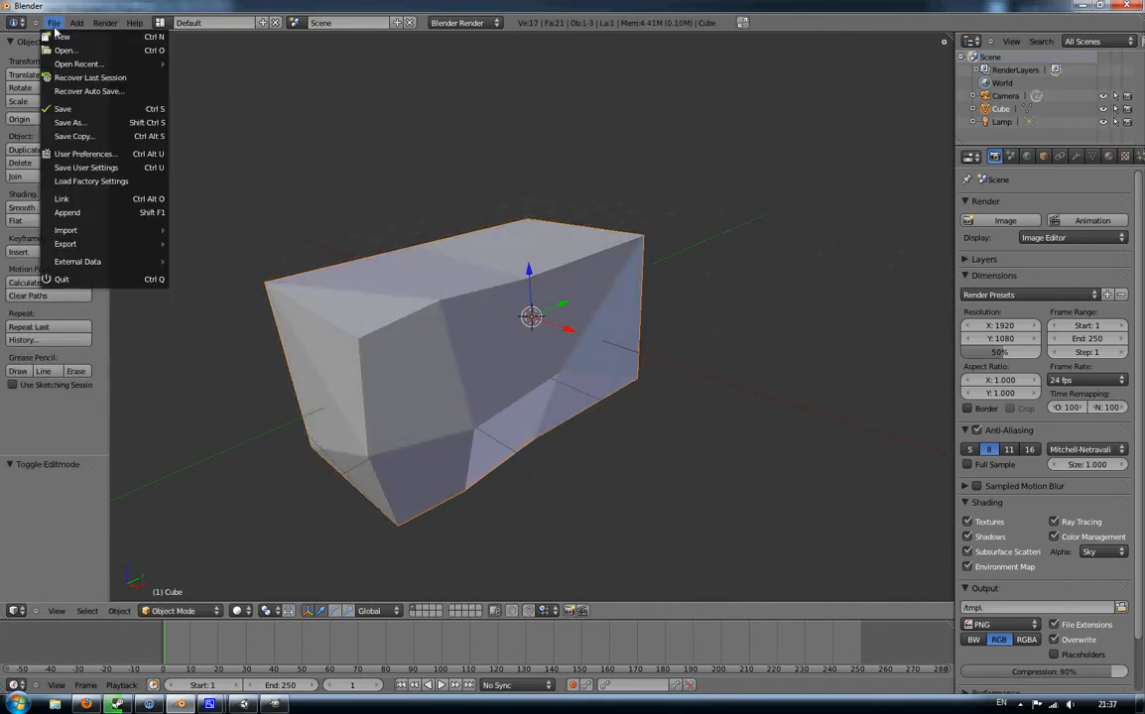
{"action": "left_click", "coordinate": [96, 70]}
{"action": "scroll", "coordinate": [630, 346], "scroll_direction": "up", "scroll_amount": 5}
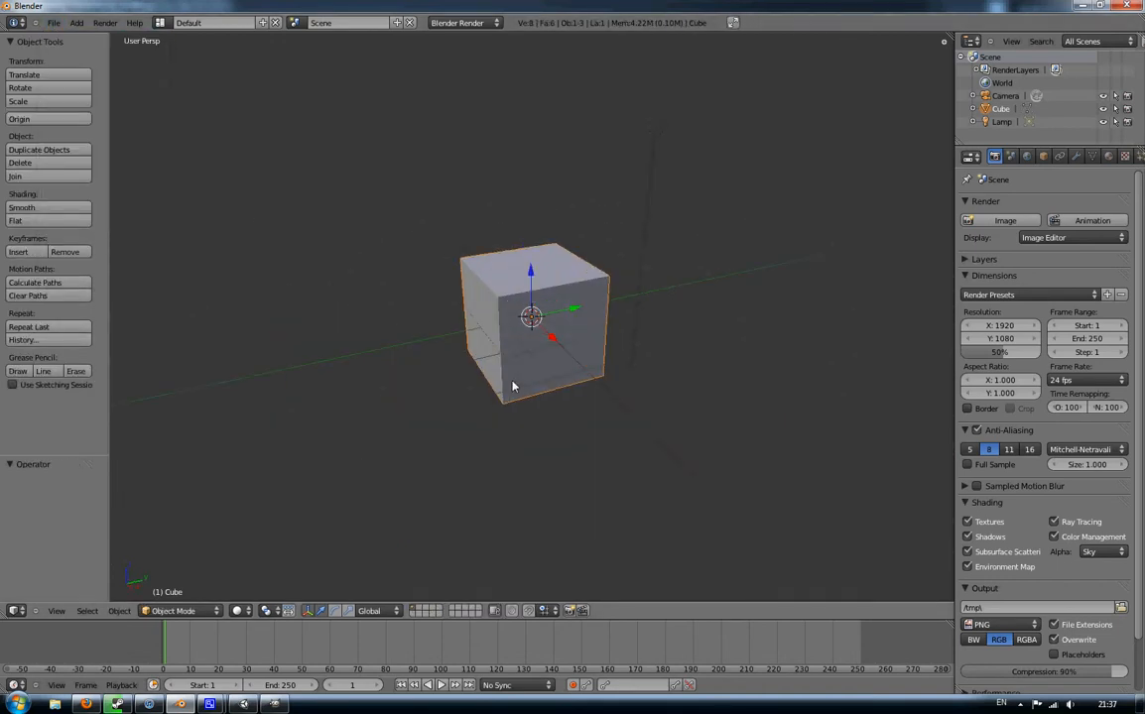
Delete the default cube from the scene.
{"action": "key", "text": "x"}
{"action": "left_click", "coordinate": [617, 401]}
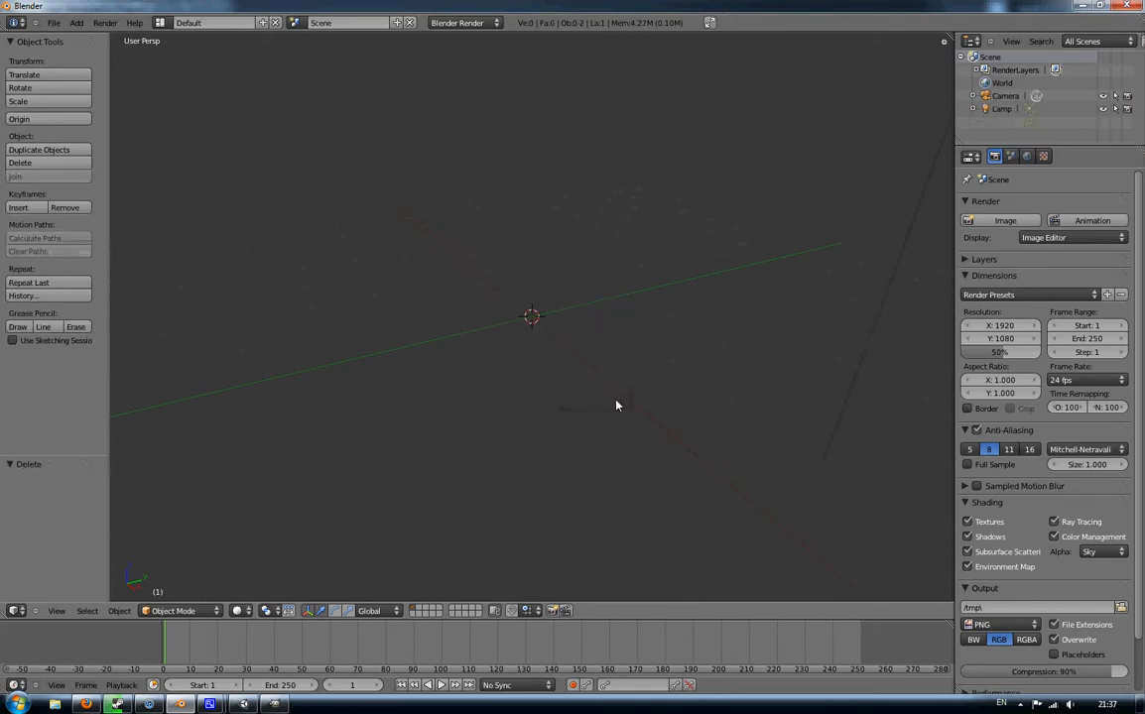
{"action": "left_click", "coordinate": [76, 22]}
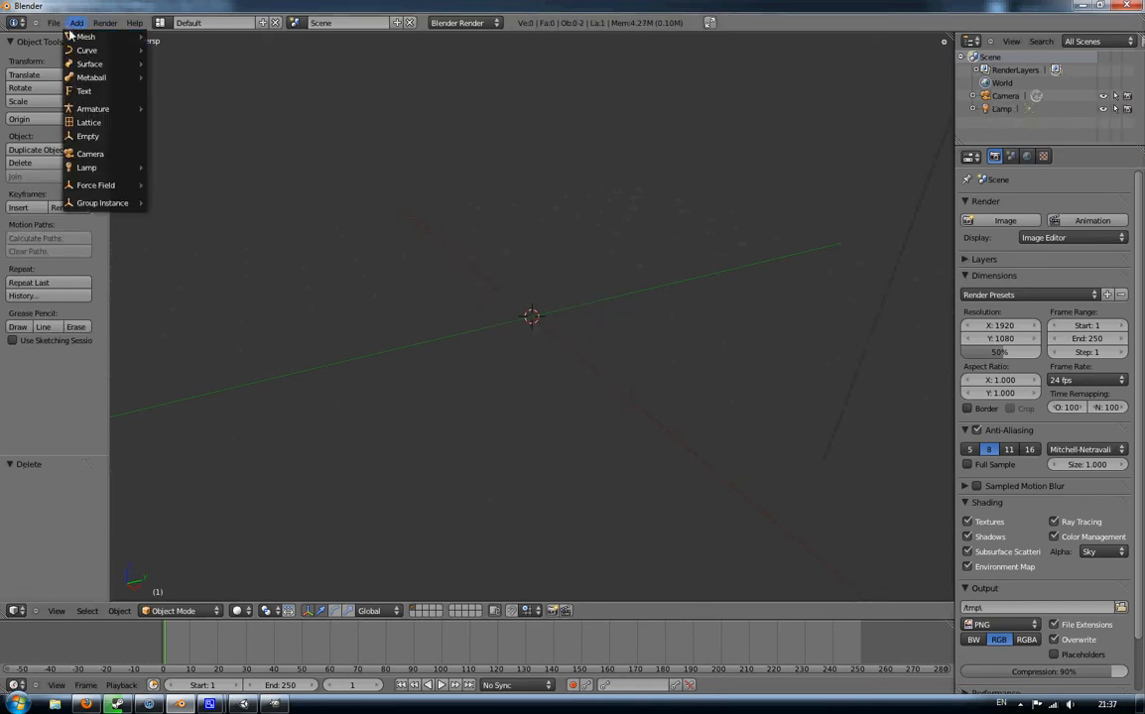
{"action": "left_click", "coordinate": [76, 23]}
{"action": "mouse_move", "coordinate": [99, 33]}
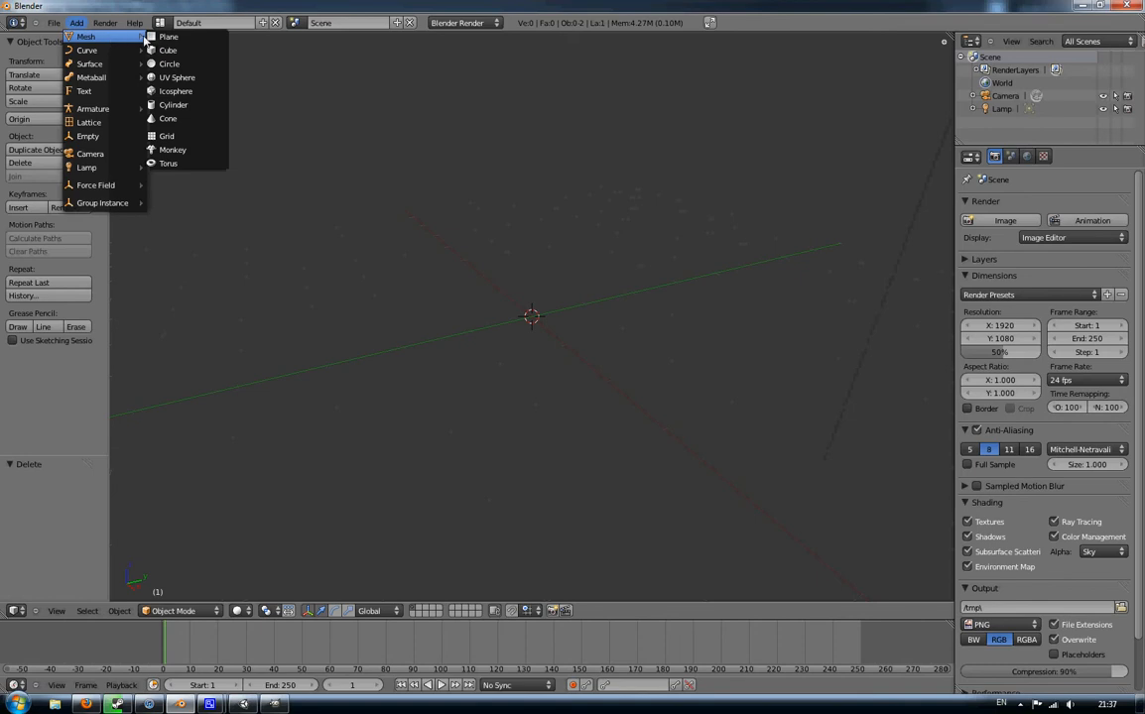
{"action": "left_click", "coordinate": [199, 60]}
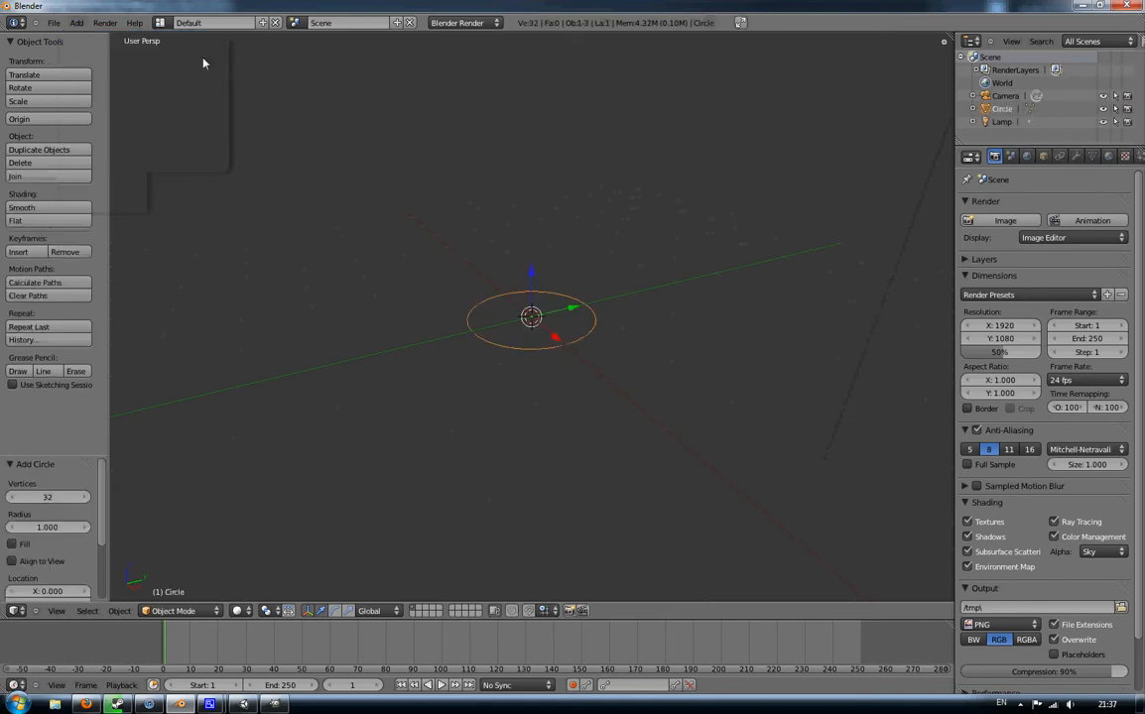
{"action": "key", "text": "x"}
{"action": "left_click", "coordinate": [409, 325]}
Add a mesh cylinder with 32 vertices, radius 1 and depth 2 at the scene origin.
{"action": "left_click", "coordinate": [77, 23]}
{"action": "mouse_move", "coordinate": [99, 36]}
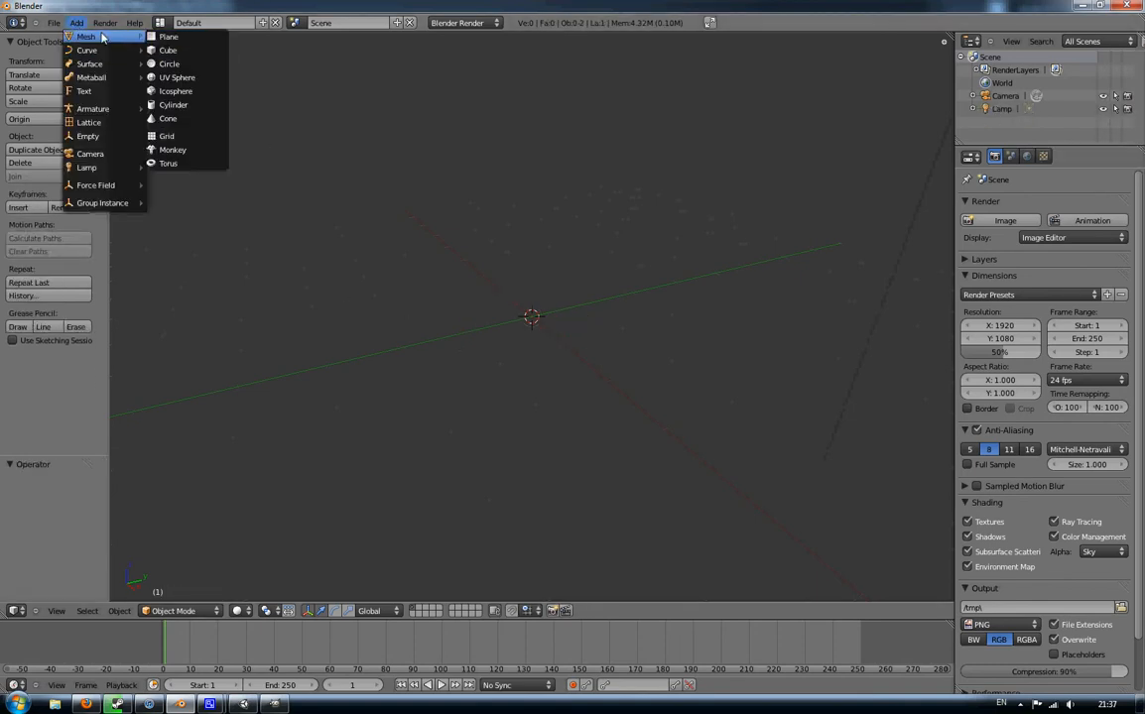
{"action": "left_click", "coordinate": [184, 104]}
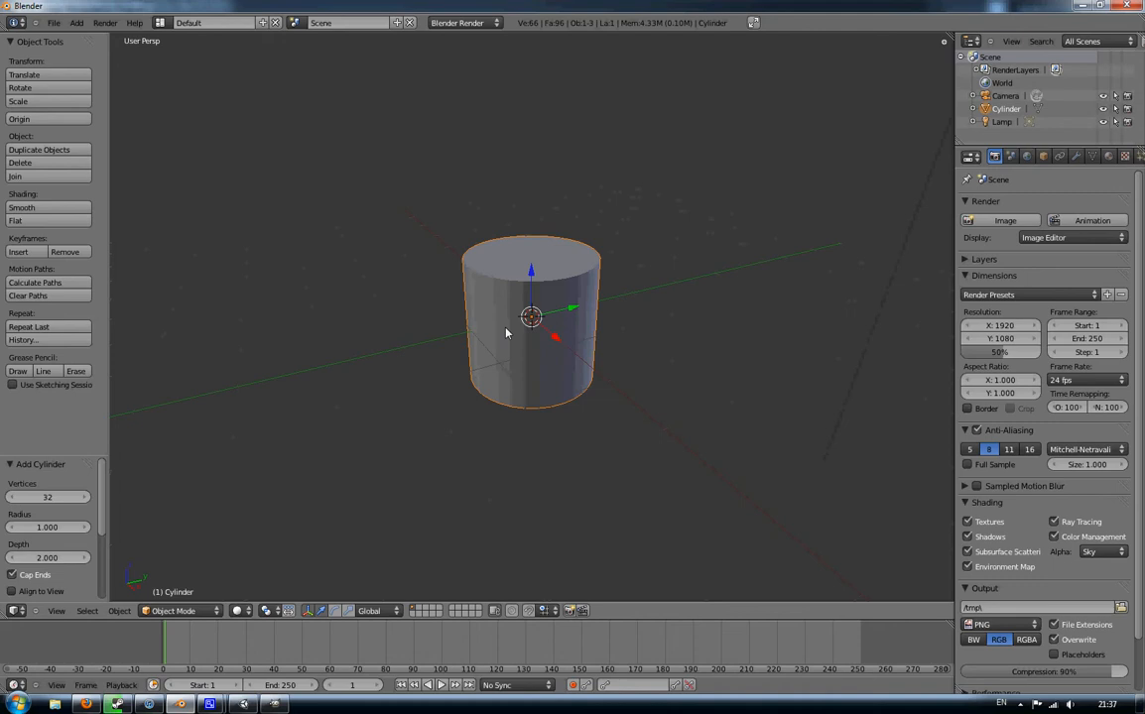
Enter Edit Mode on the cylinder, clear the selection and switch to face selection.
{"action": "key", "text": "x"}
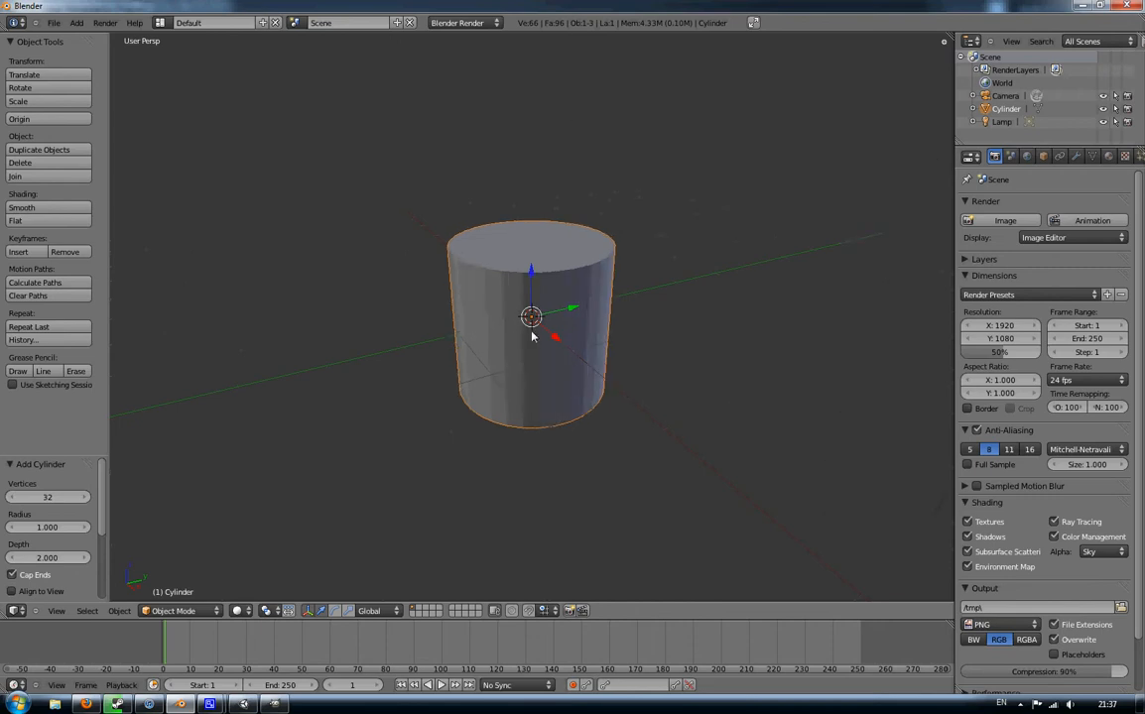
{"action": "key", "text": "Tab"}
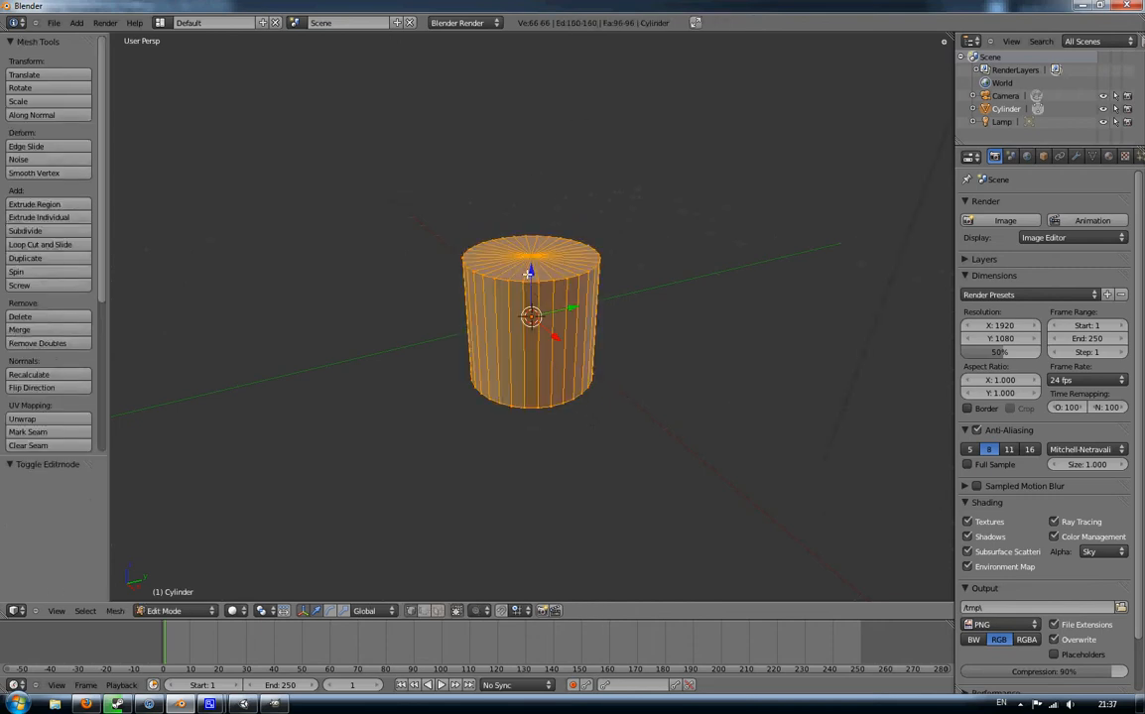
{"action": "key", "text": "a"}
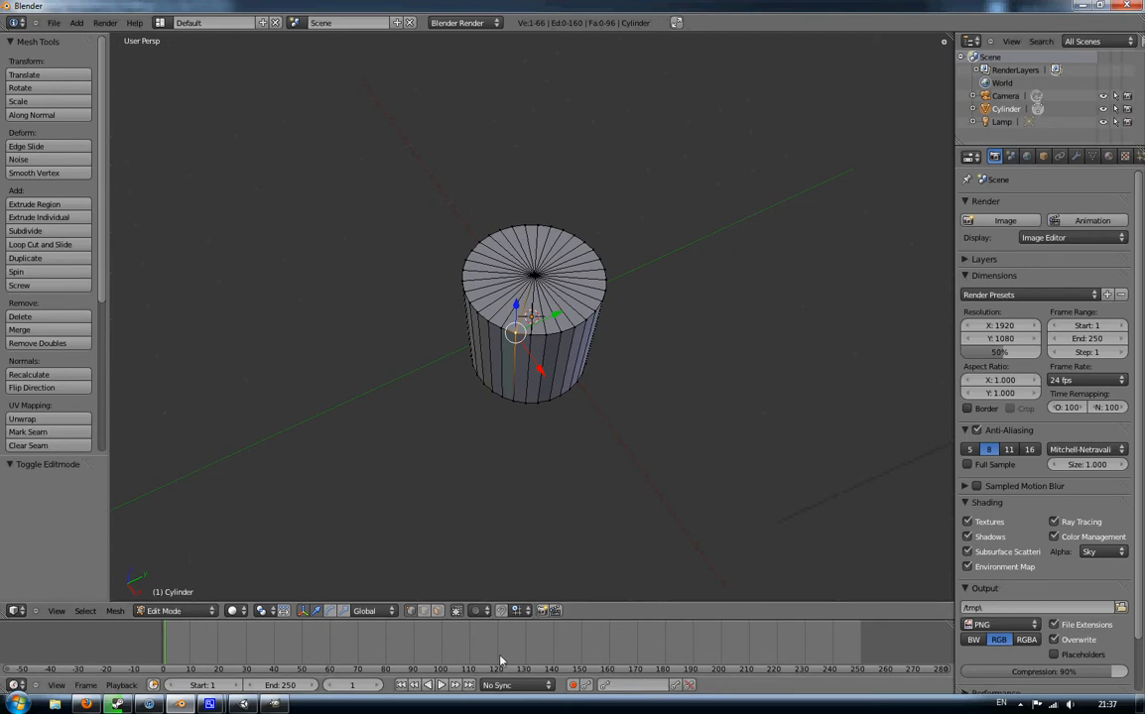
{"action": "left_click", "coordinate": [438, 612]}
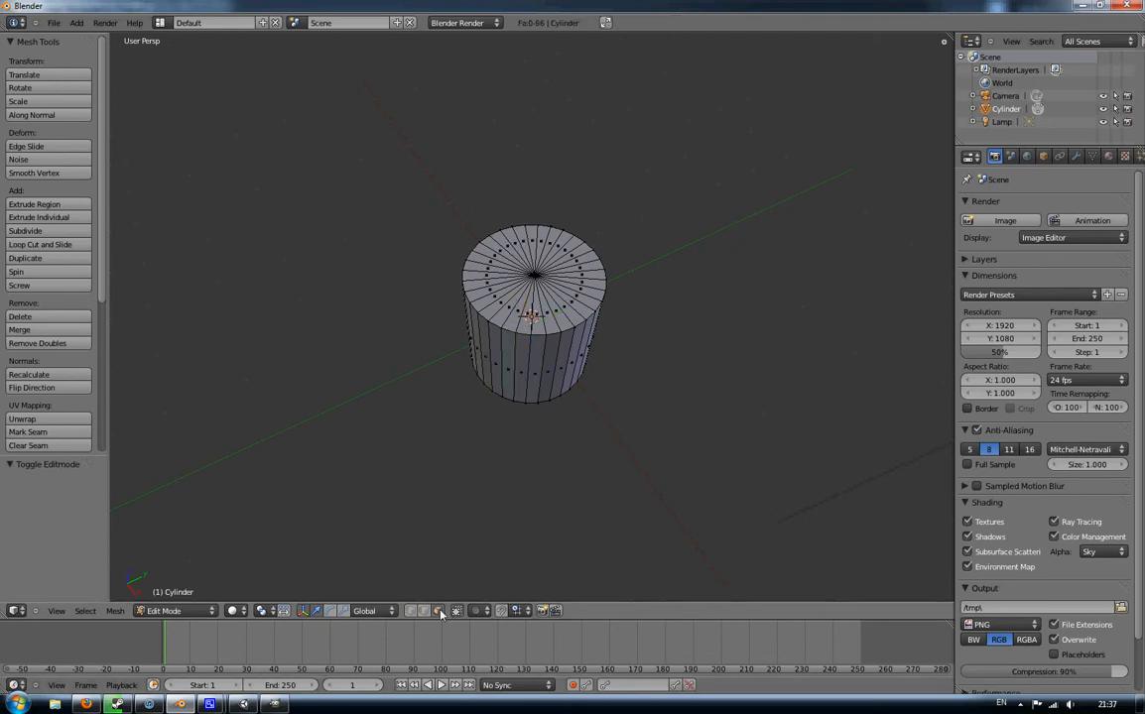
Circle-select all the triangular faces of the cylinder's top cap.
{"action": "right_click", "coordinate": [535, 309]}
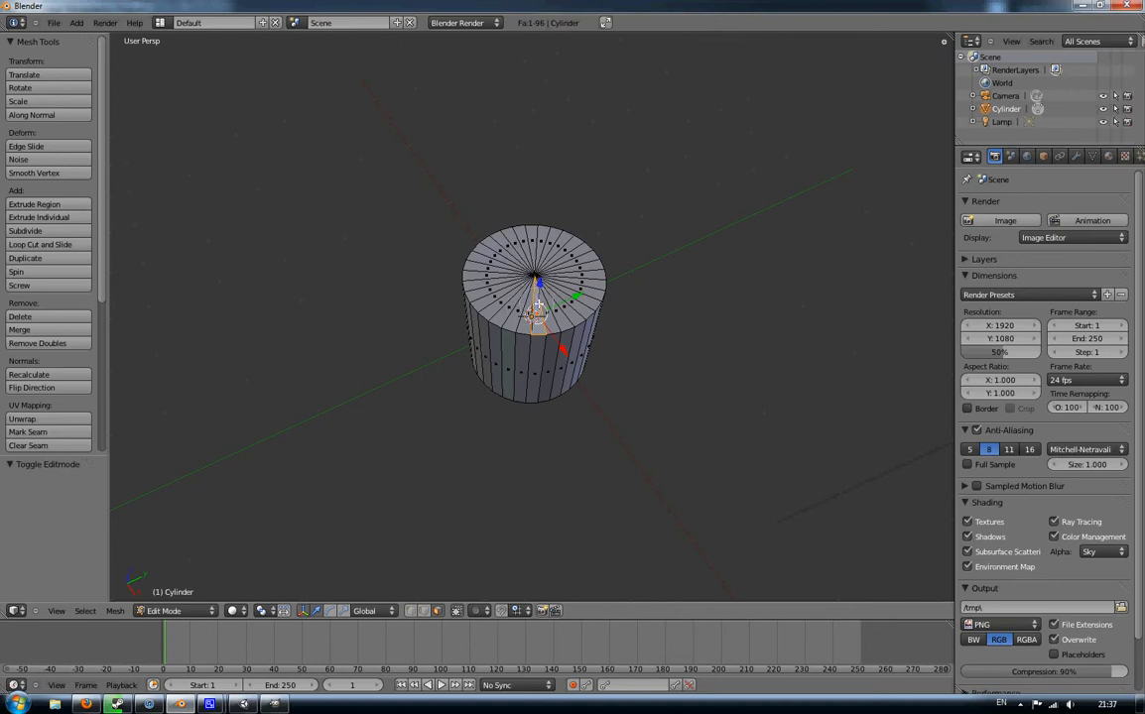
{"action": "key", "text": "c"}
{"action": "mouse_move", "coordinate": [539, 303]}
{"action": "left_mouse_down"}
{"action": "mouse_move", "coordinate": [561, 310]}
{"action": "mouse_move", "coordinate": [511, 267]}
{"action": "mouse_move", "coordinate": [554, 274]}
{"action": "left_mouse_up"}
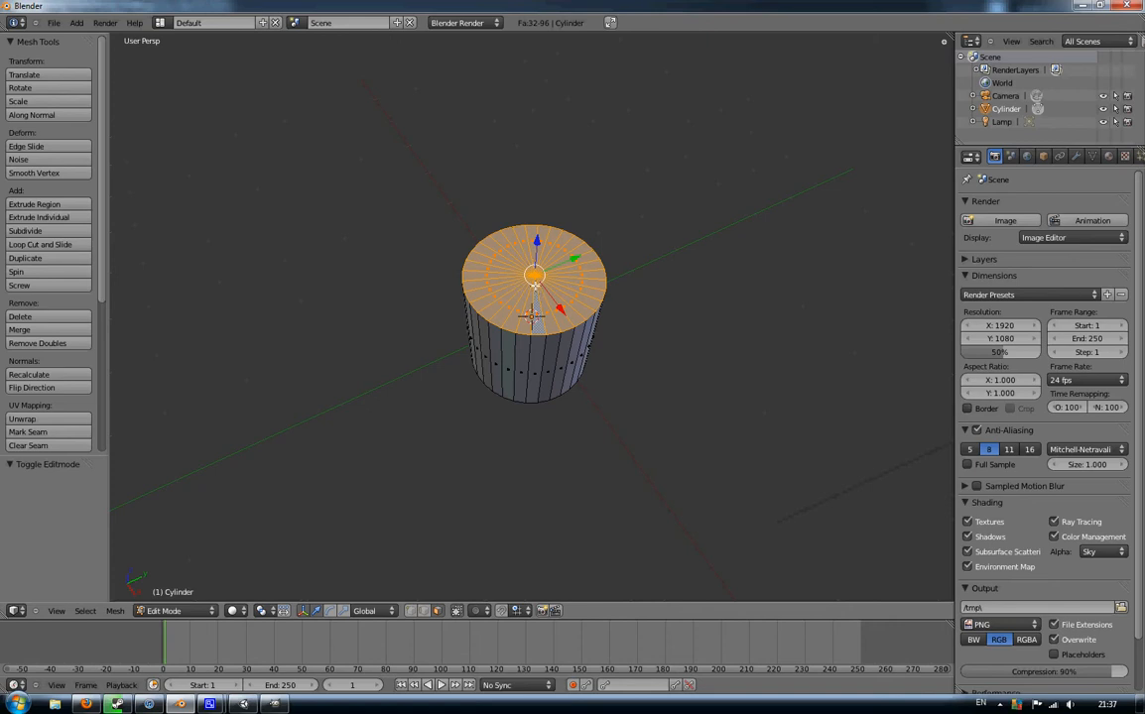
Select a few individual triangular faces on the near side of the top cap, adding them one by one.
{"action": "right_click", "coordinate": [513, 311]}
{"action": "scroll", "coordinate": [518, 306], "scroll_direction": "up", "scroll_amount": 3}
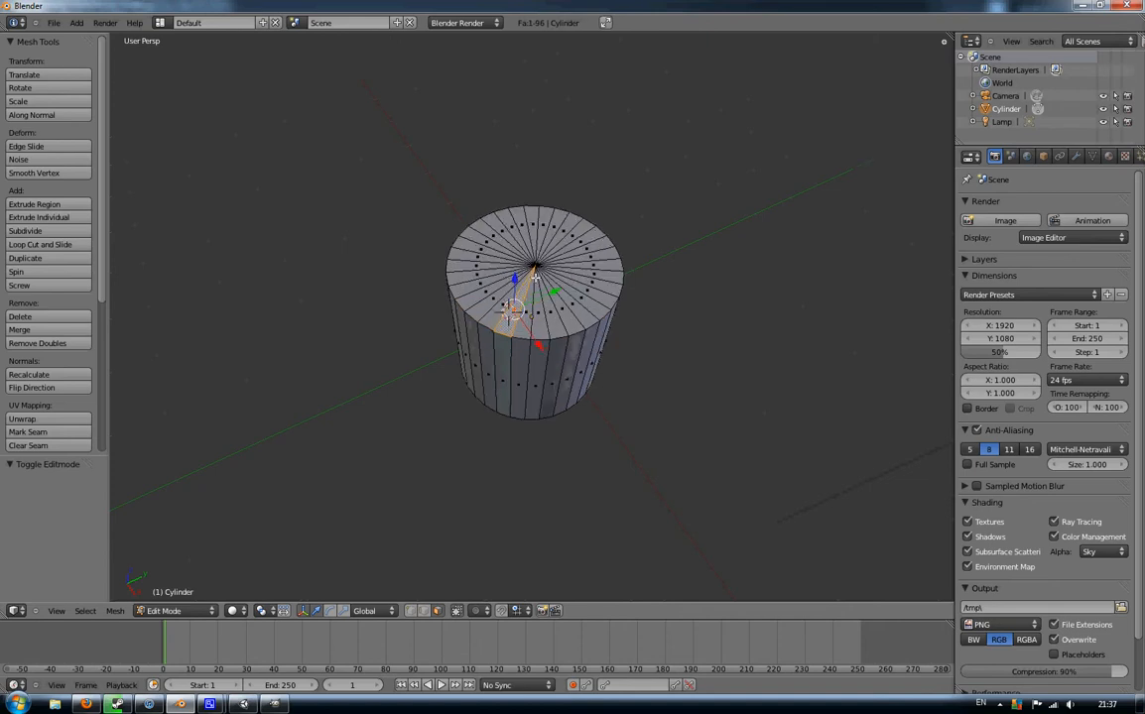
{"action": "right_click", "coordinate": [535, 298], "text": "shift"}
{"action": "right_click", "coordinate": [555, 296], "text": "shift"}
{"action": "right_click", "coordinate": [575, 292], "text": "shift"}
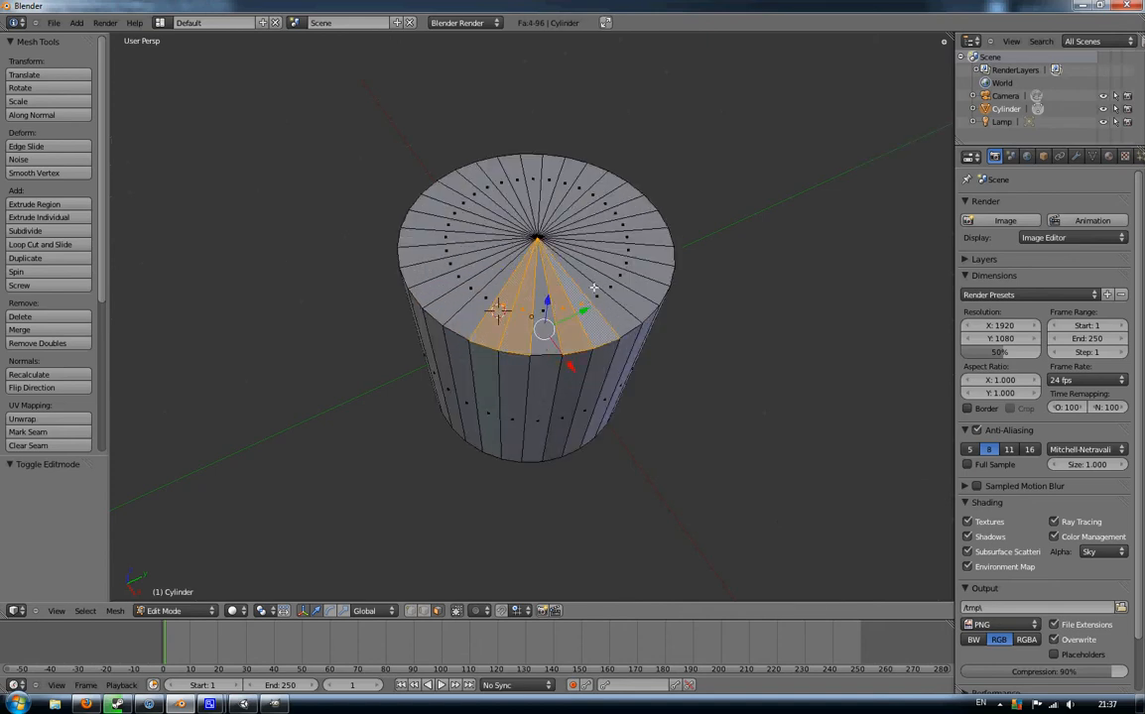
{"action": "right_click", "coordinate": [596, 286], "text": "shift"}
{"action": "right_click", "coordinate": [597, 297]}
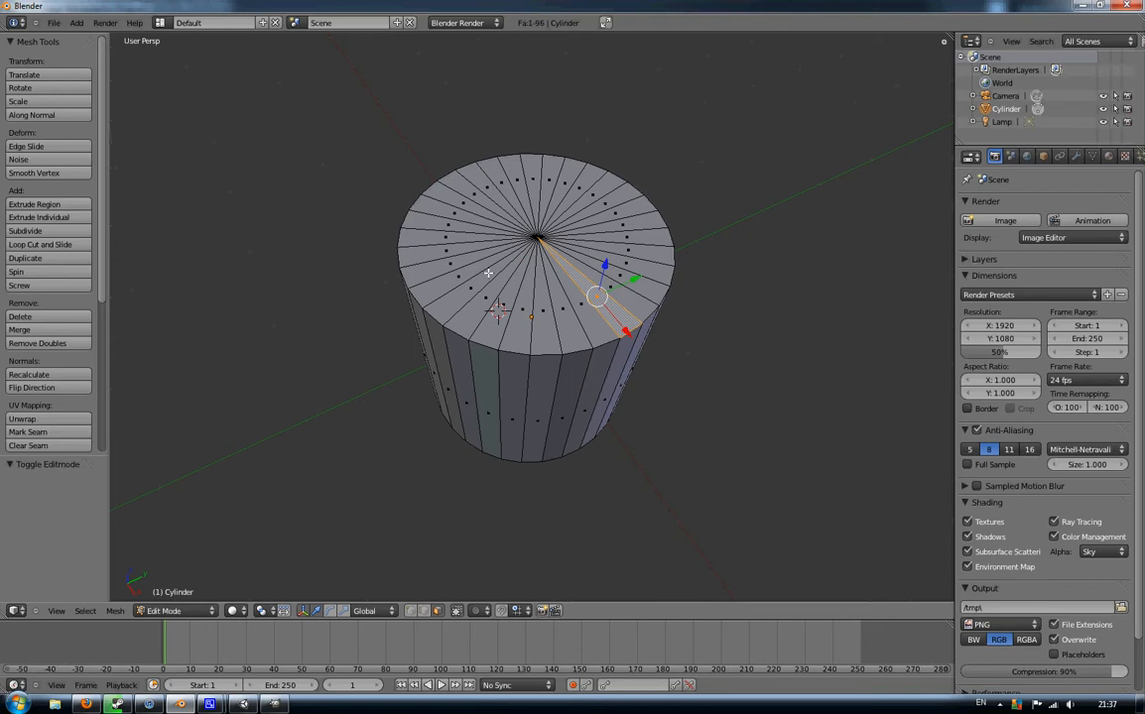
Circle-select the whole top cap and move it down the Z axis by about 1.69 units to flatten the cylinder.
{"action": "mouse_move", "coordinate": [599, 235]}
{"action": "left_mouse_down"}
{"action": "mouse_move", "coordinate": [587, 221]}
{"action": "mouse_move", "coordinate": [529, 266]}
{"action": "left_mouse_up"}
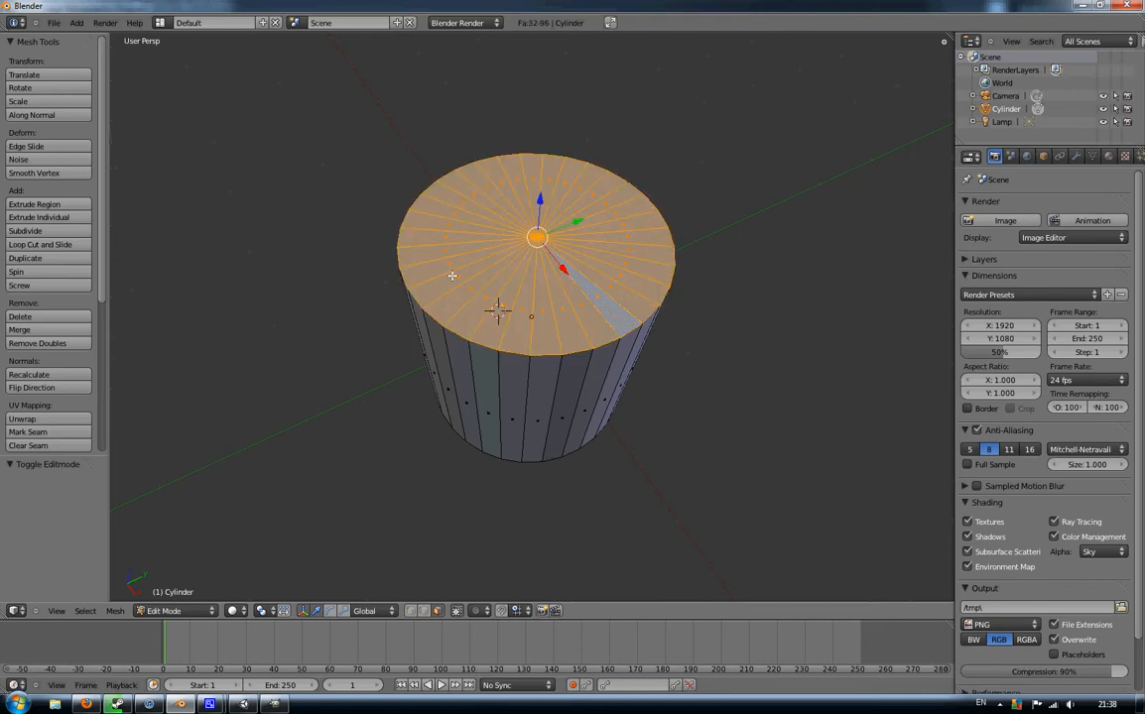
{"action": "key", "text": "g"}
{"action": "key", "text": "z"}
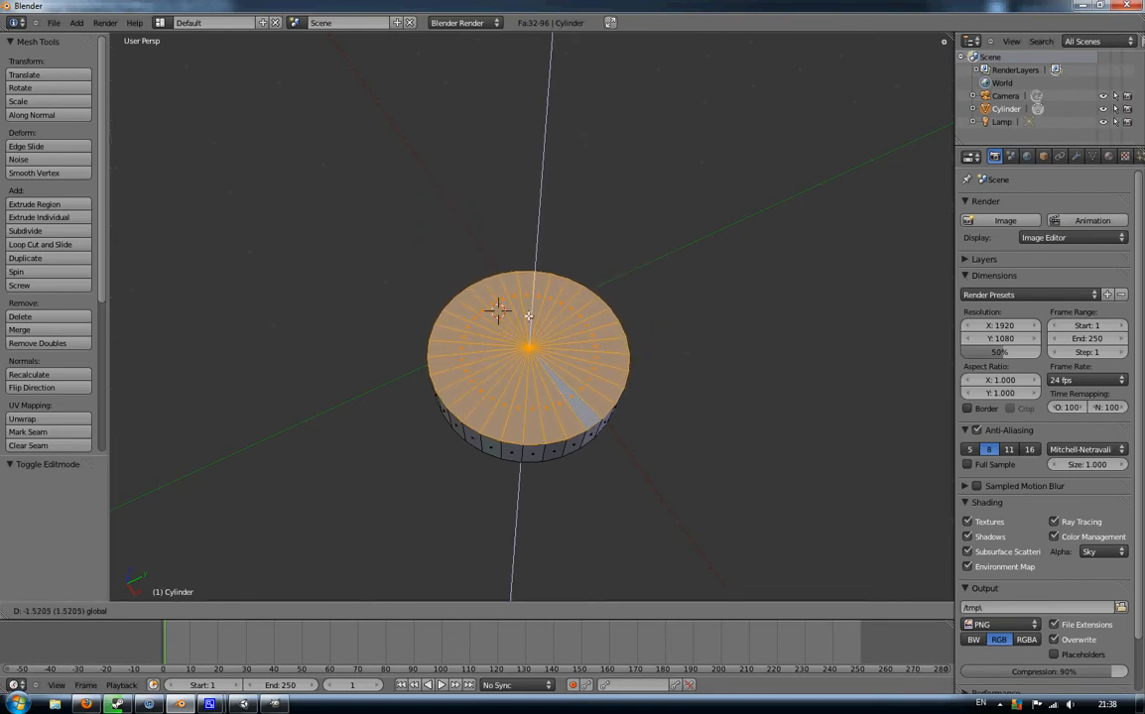
{"action": "left_click", "coordinate": [529, 315]}
Extrude the flattened cylinder's top cap upward about 0.31 units and scale it to about 0.85.
{"action": "key", "text": "e"}
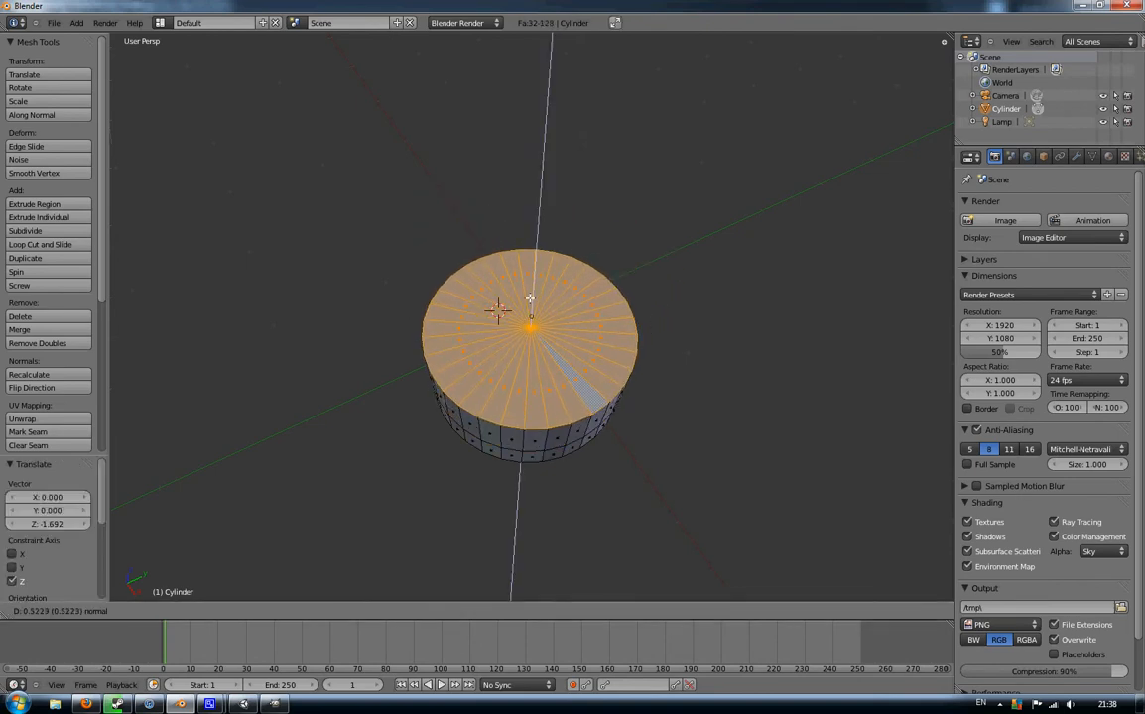
{"action": "left_click", "coordinate": [531, 311]}
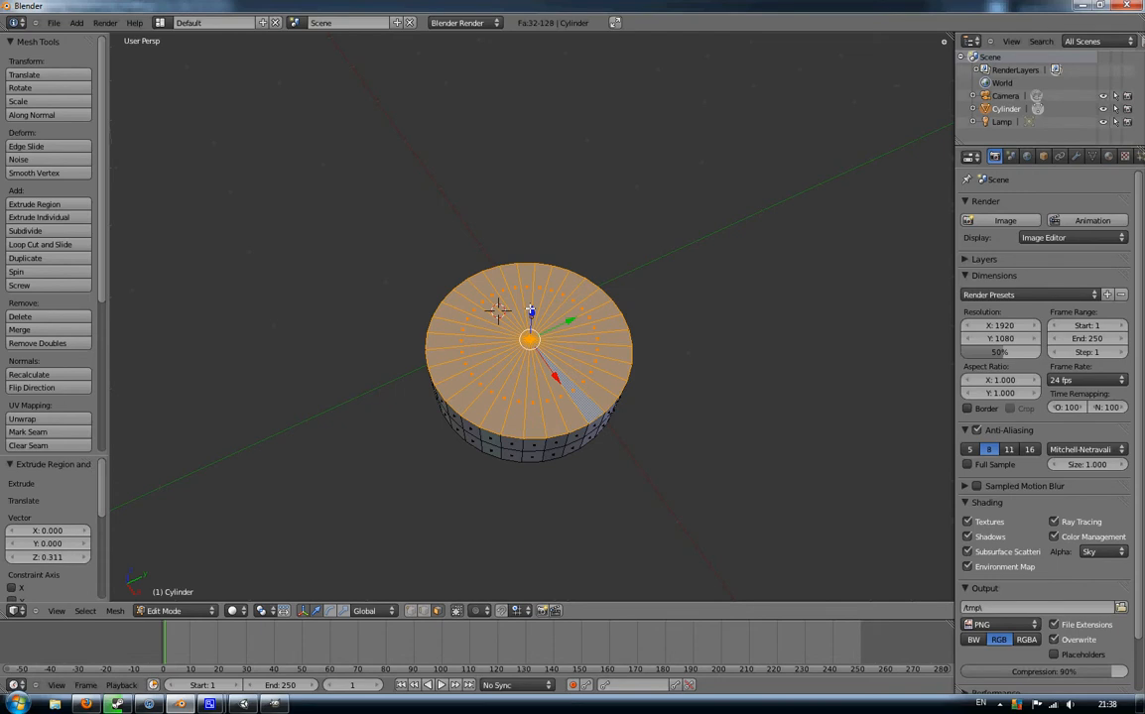
{"action": "key", "text": "s"}
{"action": "key", "text": "Return"}
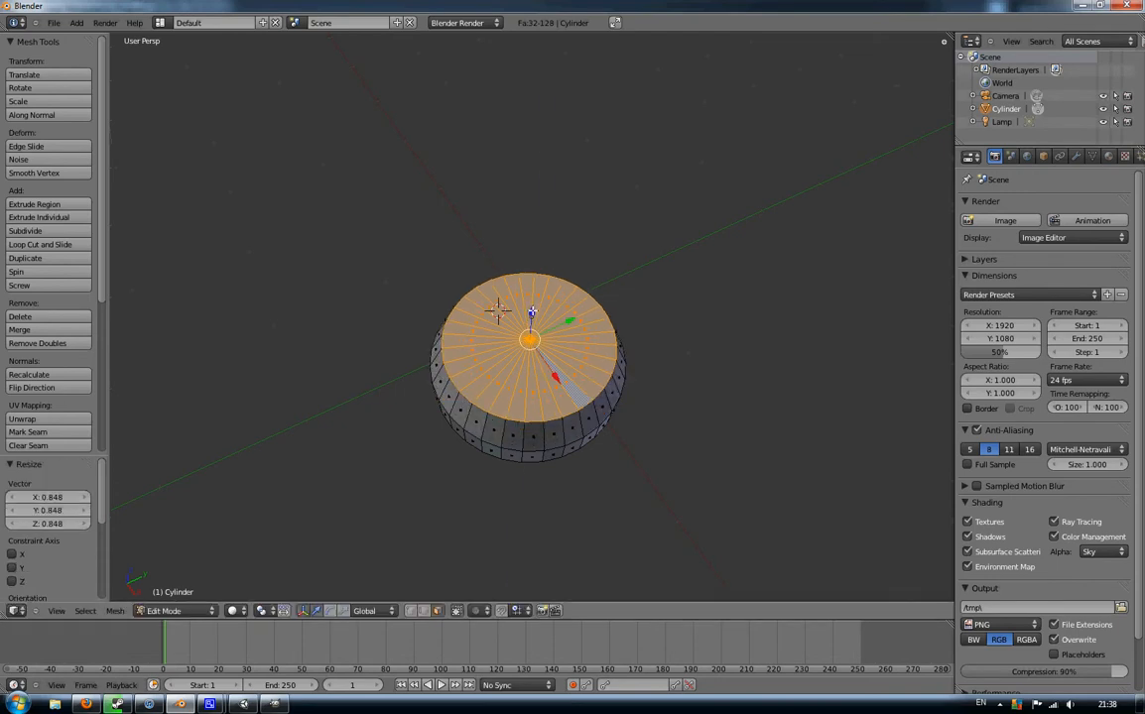
Extrude the tapered top cap upward about 0.33 units and scale it to about 0.61.
{"action": "key", "text": "e"}
{"action": "key", "text": "Return"}
{"action": "key", "text": "s"}
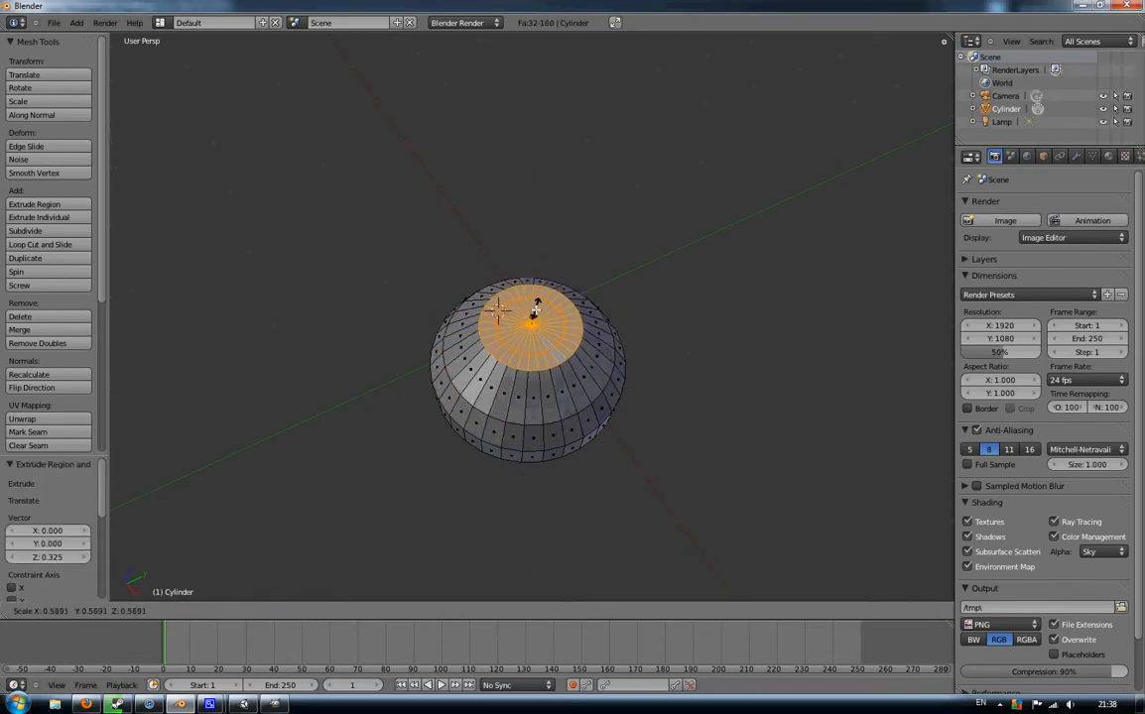
{"action": "key", "text": "Return"}
Lower the narrowed top cap along the Z axis by about 0.44 units.
{"action": "key", "text": "g"}
{"action": "key", "text": "z"}
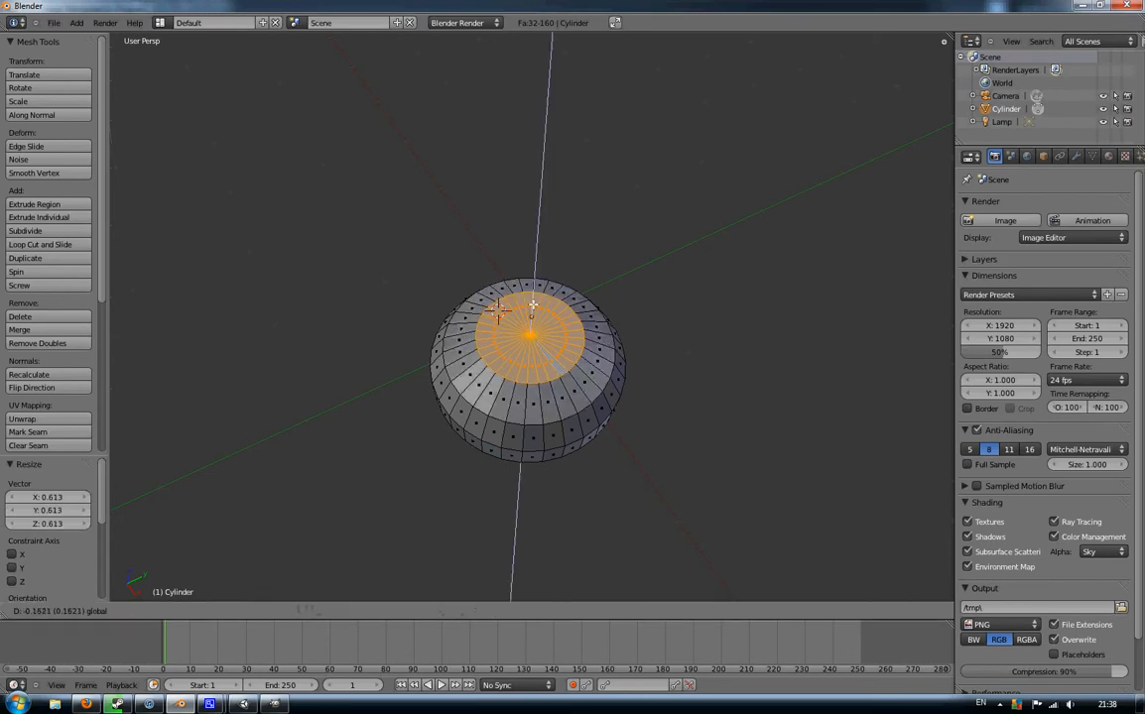
{"action": "left_click", "coordinate": [529, 321]}
Extrude the inner cap upward about 0.32 units and scale it to about 0.62 to form a neck.
{"action": "key", "text": "e"}
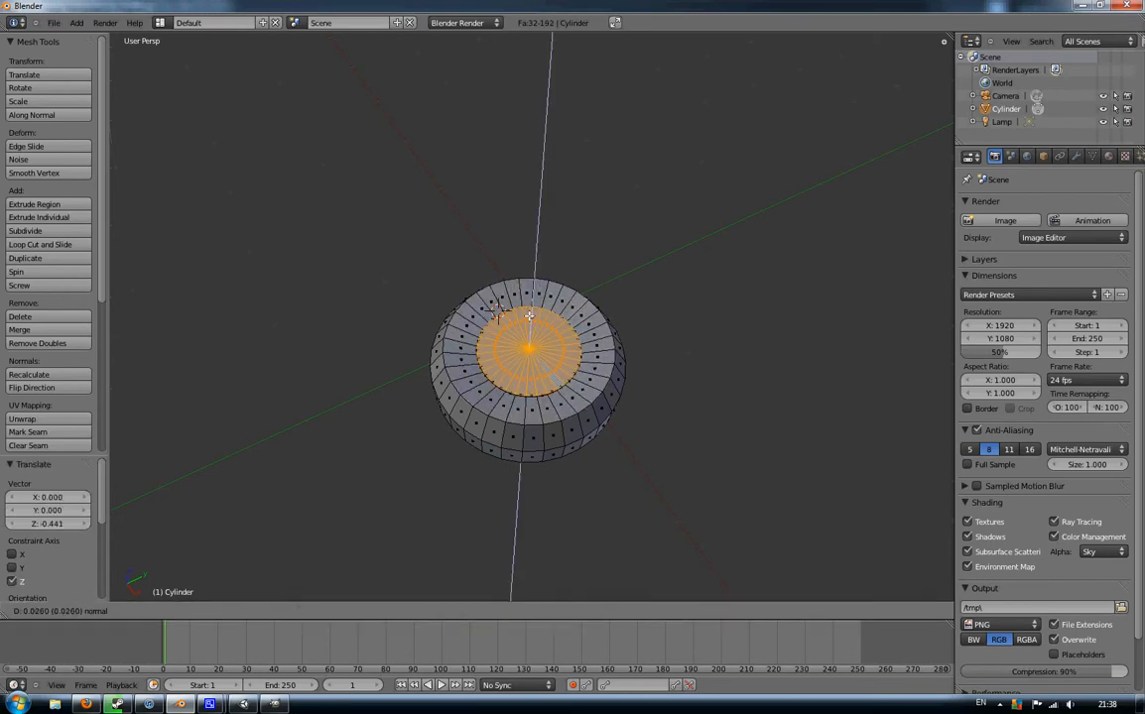
{"action": "left_click", "coordinate": [533, 303]}
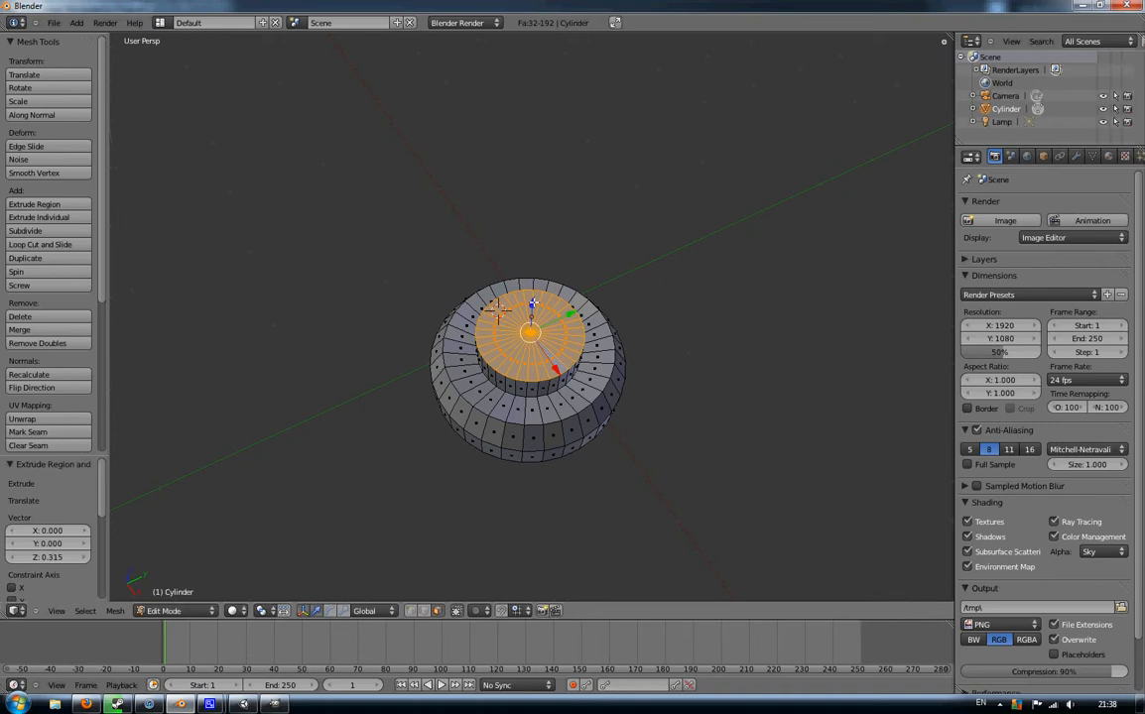
{"action": "key", "text": "s"}
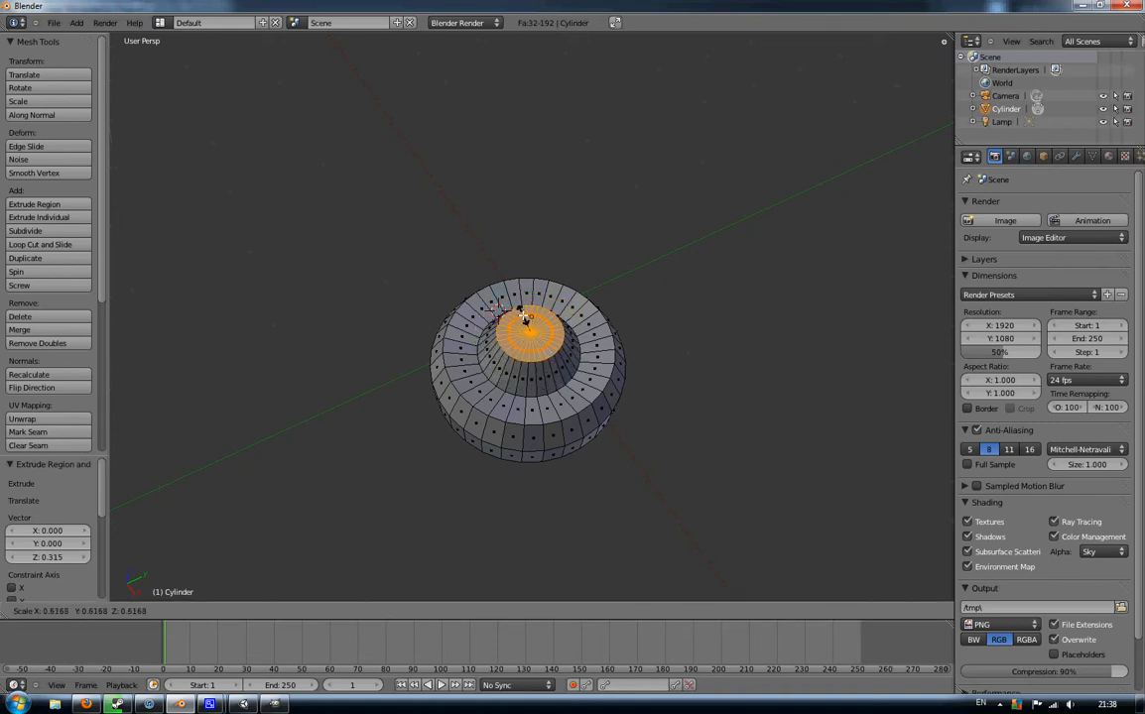
{"action": "left_click", "coordinate": [523, 315]}
Lower the neck's cap about 0.12 units and extrude it upward about 2.21 units as a tall stem.
{"action": "key", "text": "e"}
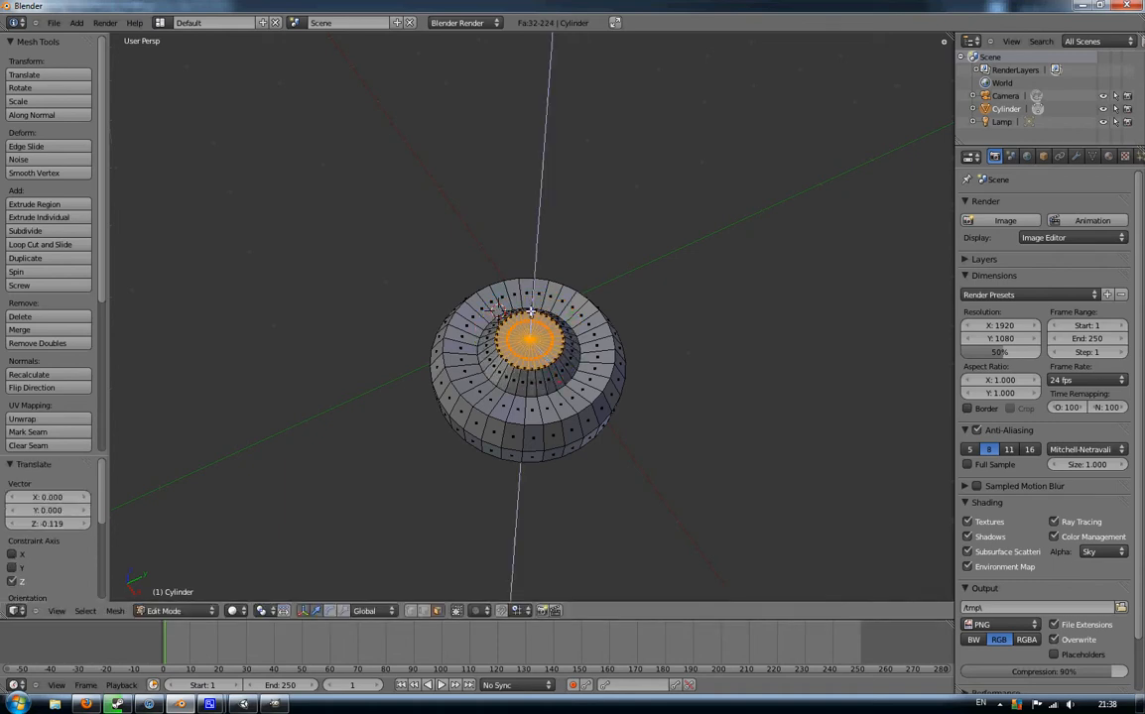
{"action": "left_click", "coordinate": [557, 115]}
{"action": "middle_click_drag", "start_coordinate": [555, 119], "coordinate": [454, 378]}
Try extruding the stem's top cap by exactly 10 units, and undo the extrusion.
{"action": "type", "text": "e"}
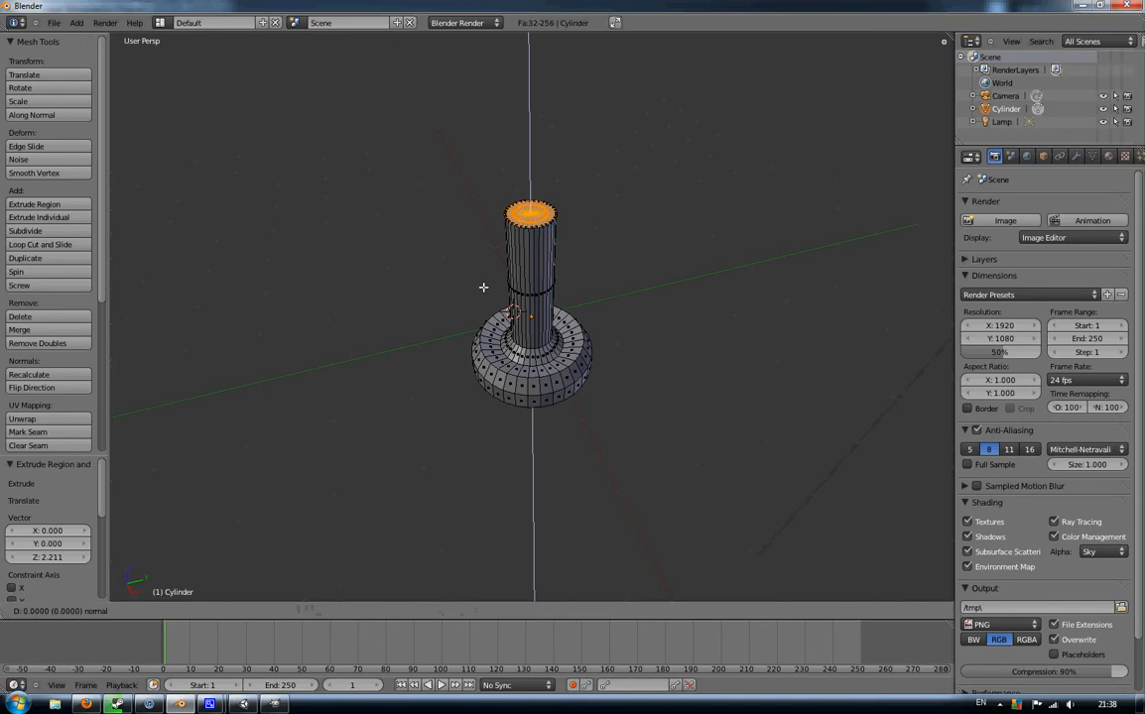
{"action": "type", "text": "10"}
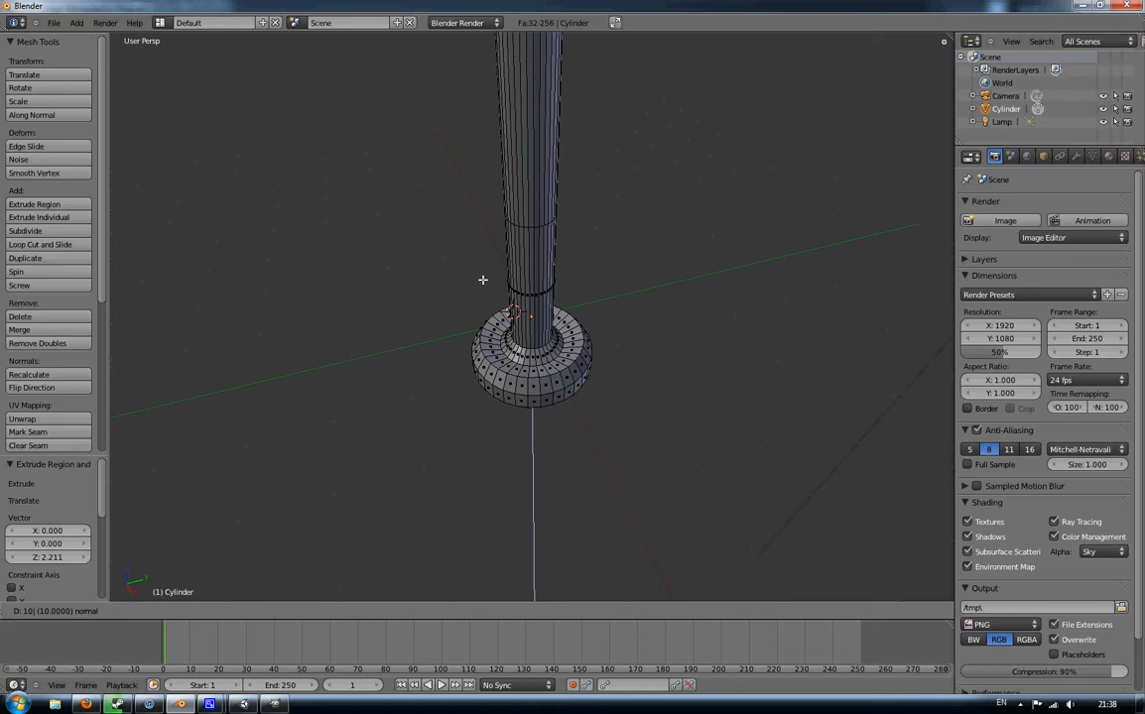
{"action": "key", "text": "Return"}
{"action": "right_click", "coordinate": [623, 229]}
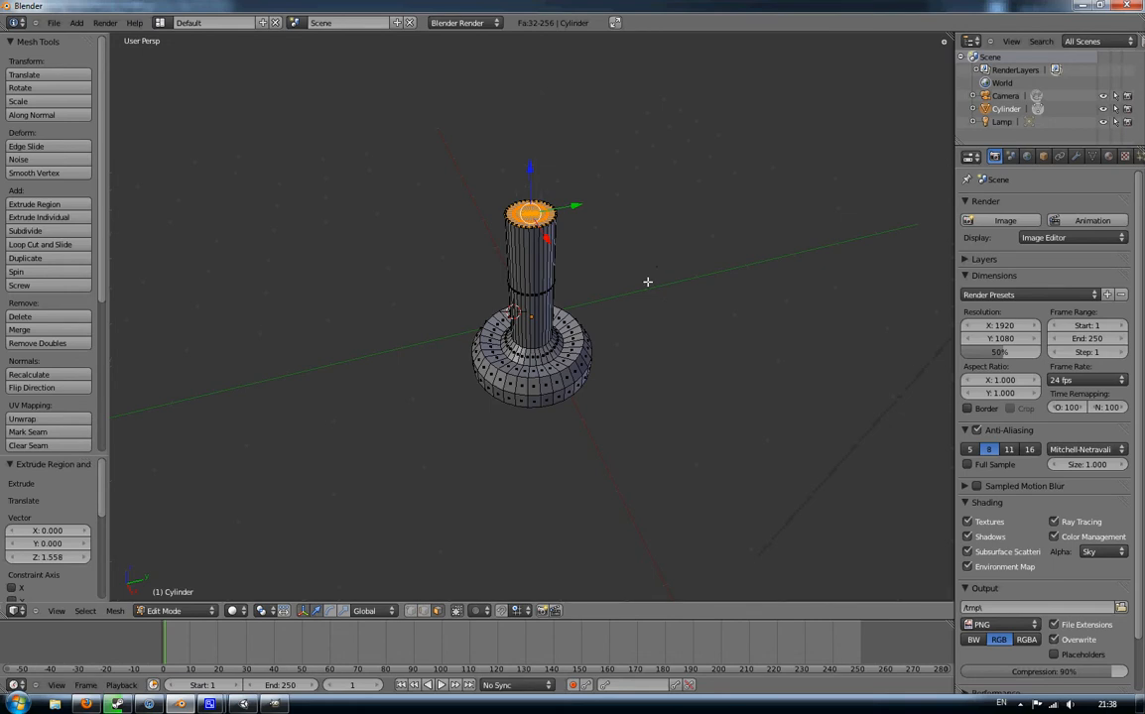
{"action": "key", "text": "ctrl+z"}
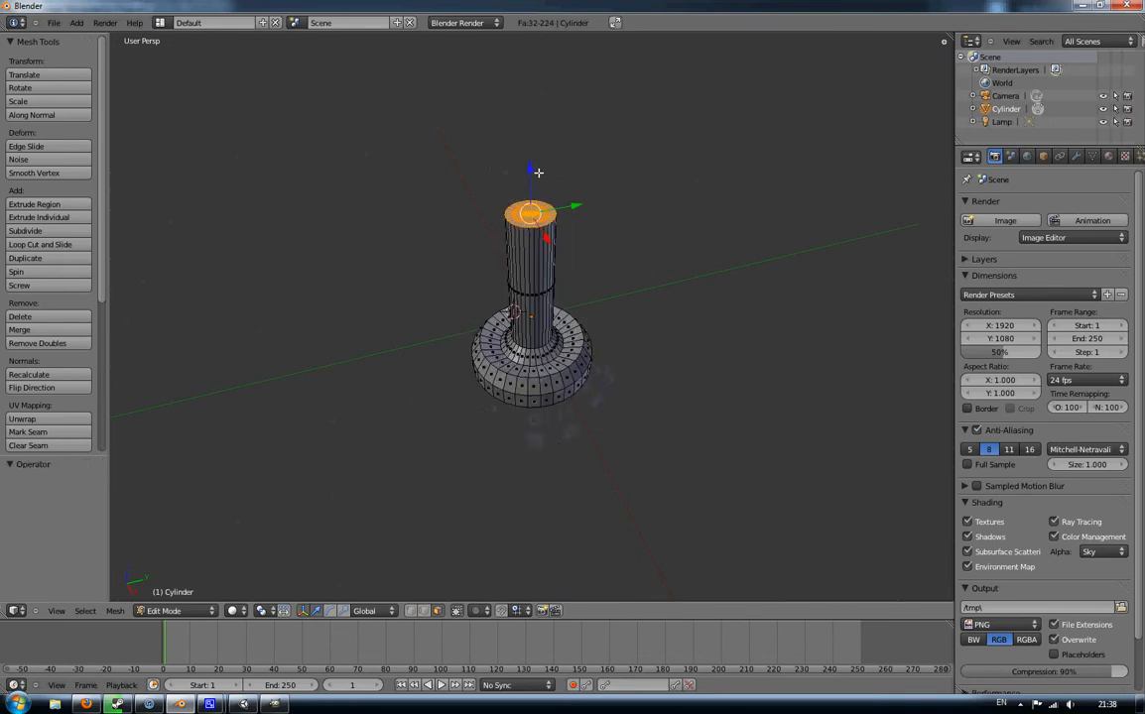
Shorten the stem by moving its top cap down the Z axis about 0.61 units.
{"action": "key", "text": "g"}
{"action": "key", "text": "z"}
{"action": "left_click", "coordinate": [529, 235]}
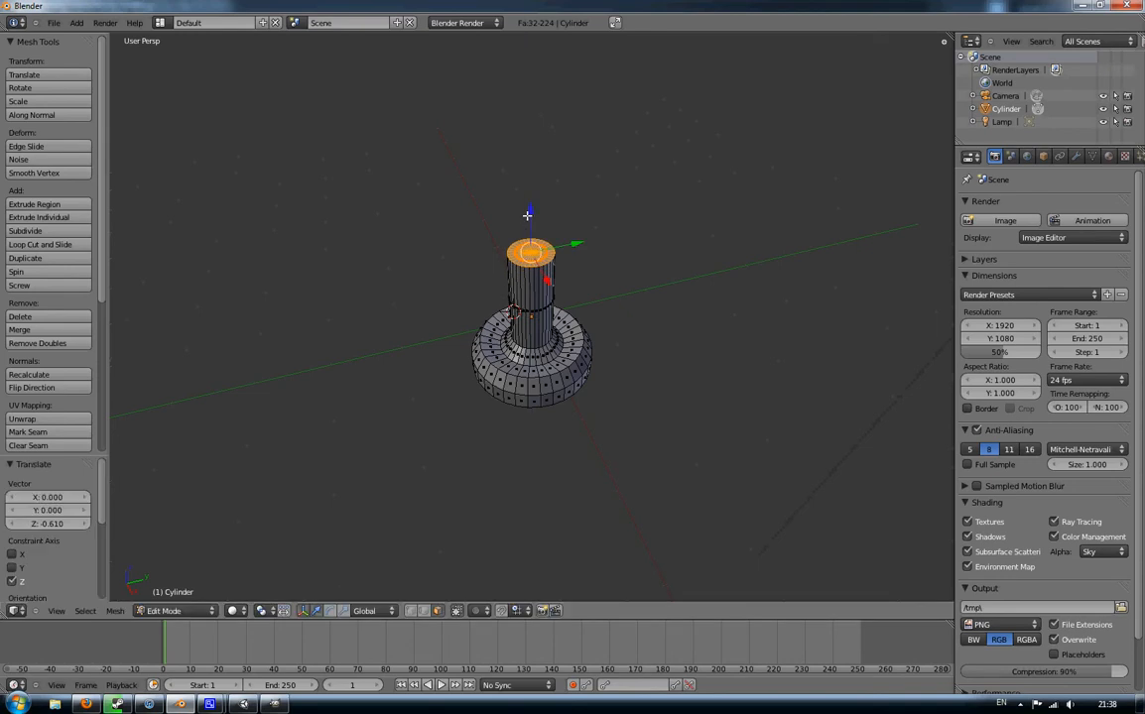
Extrude the stem's top cap upward about 0.09 units and scale it to about 1.15 as a flared rim.
{"action": "scroll", "coordinate": [525, 238], "scroll_direction": "up", "scroll_amount": 2}
{"action": "key", "text": "e"}
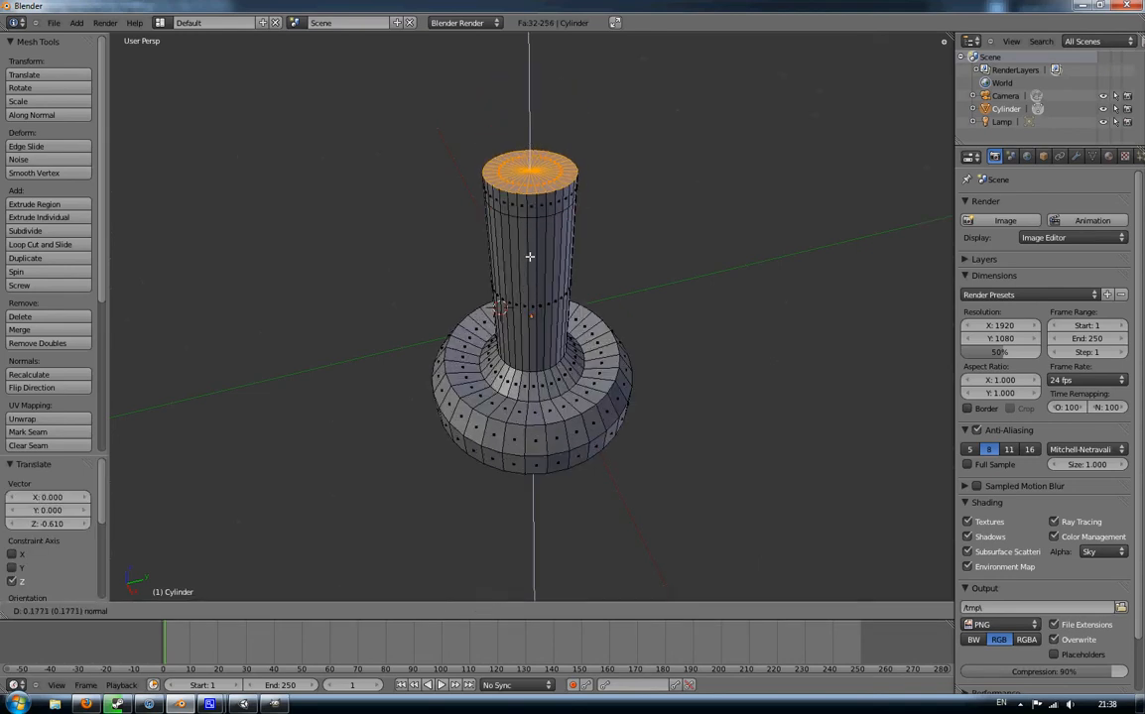
{"action": "left_click", "coordinate": [529, 274]}
{"action": "key", "text": "s"}
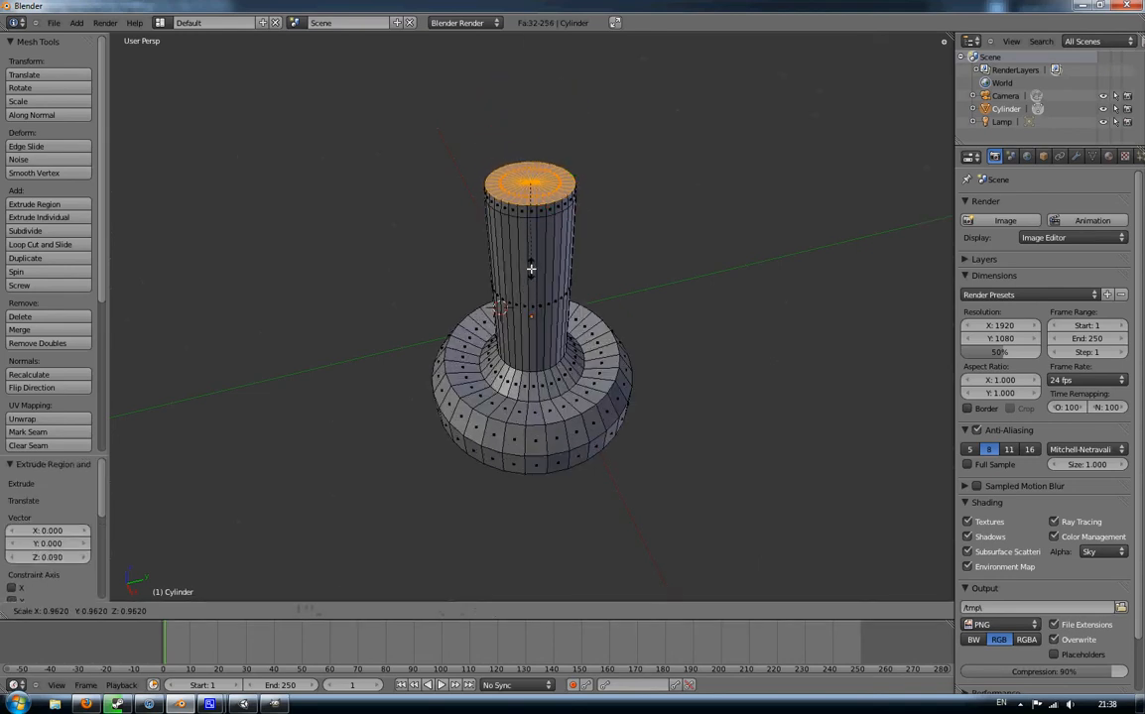
{"action": "left_click", "coordinate": [531, 284]}
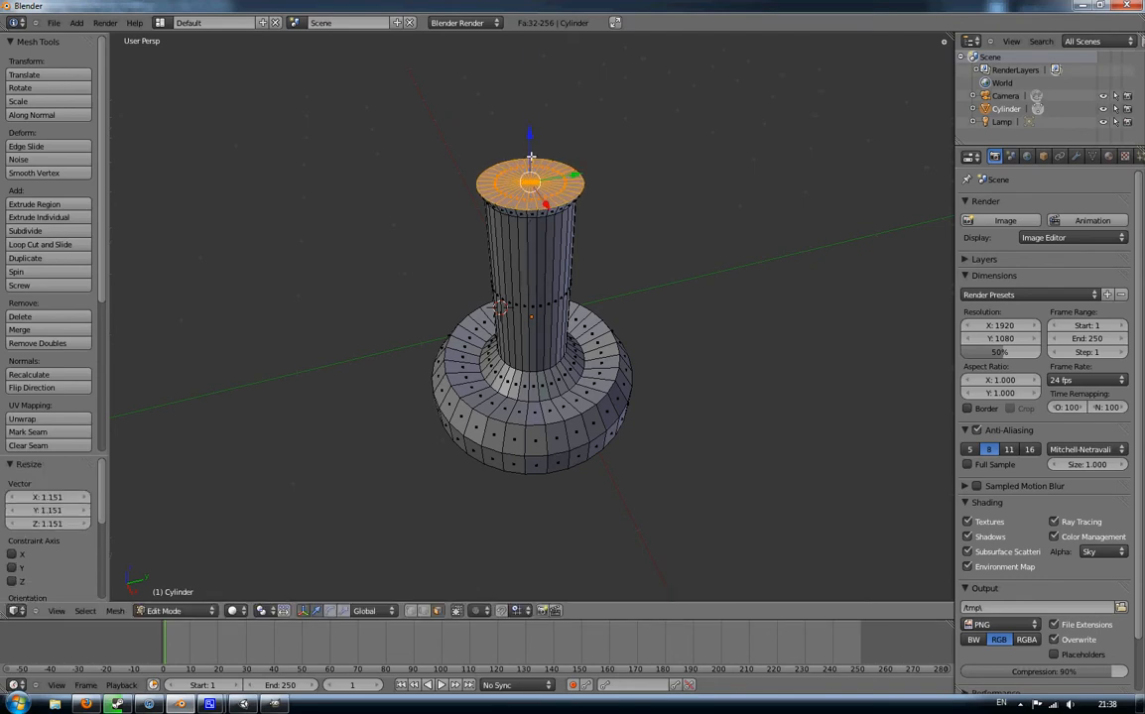
Build the rim's band by lowering its cap about 0.03 units, extruding it upward about 0.14 units and scaling it to about 0.95.
{"action": "left_click_drag", "start_coordinate": [532, 157], "coordinate": [532, 160]}
{"action": "key", "text": "e"}
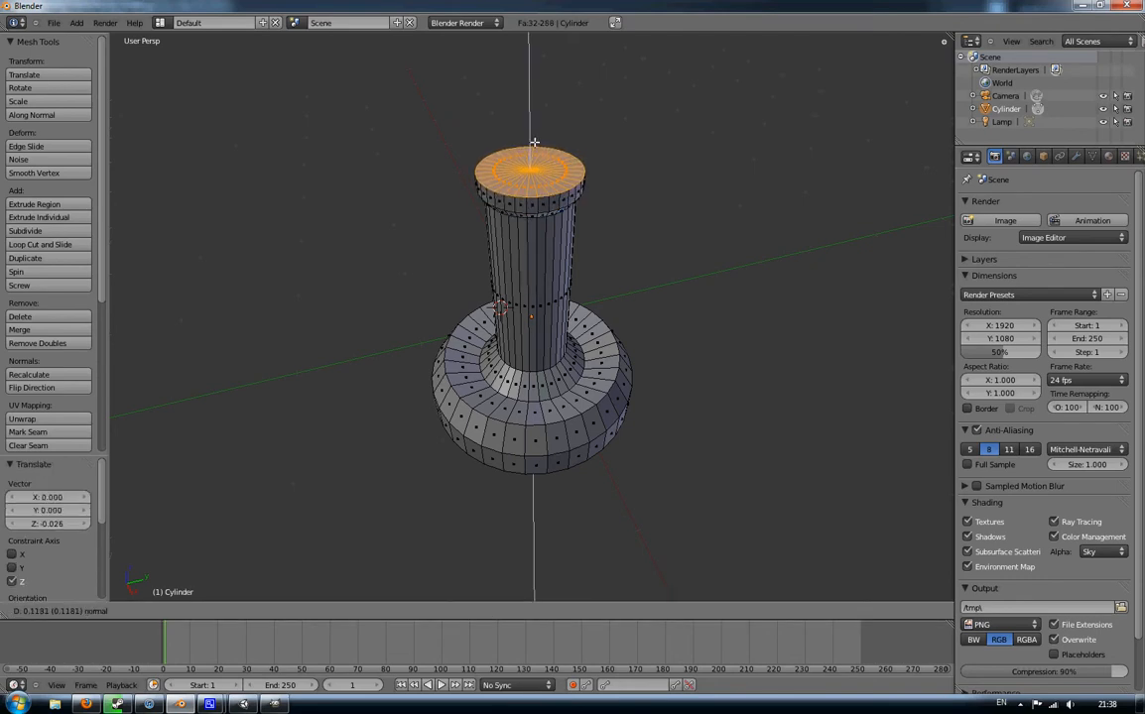
{"action": "left_click", "coordinate": [533, 142]}
{"action": "key", "text": "s"}
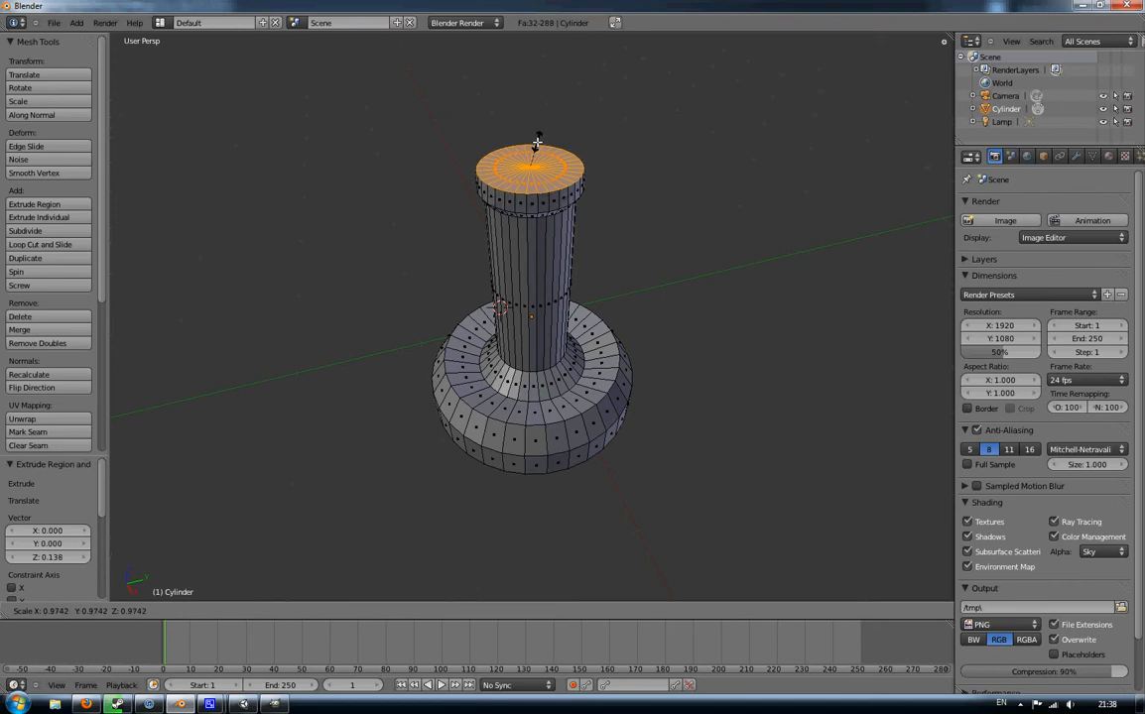
{"action": "left_click", "coordinate": [536, 137]}
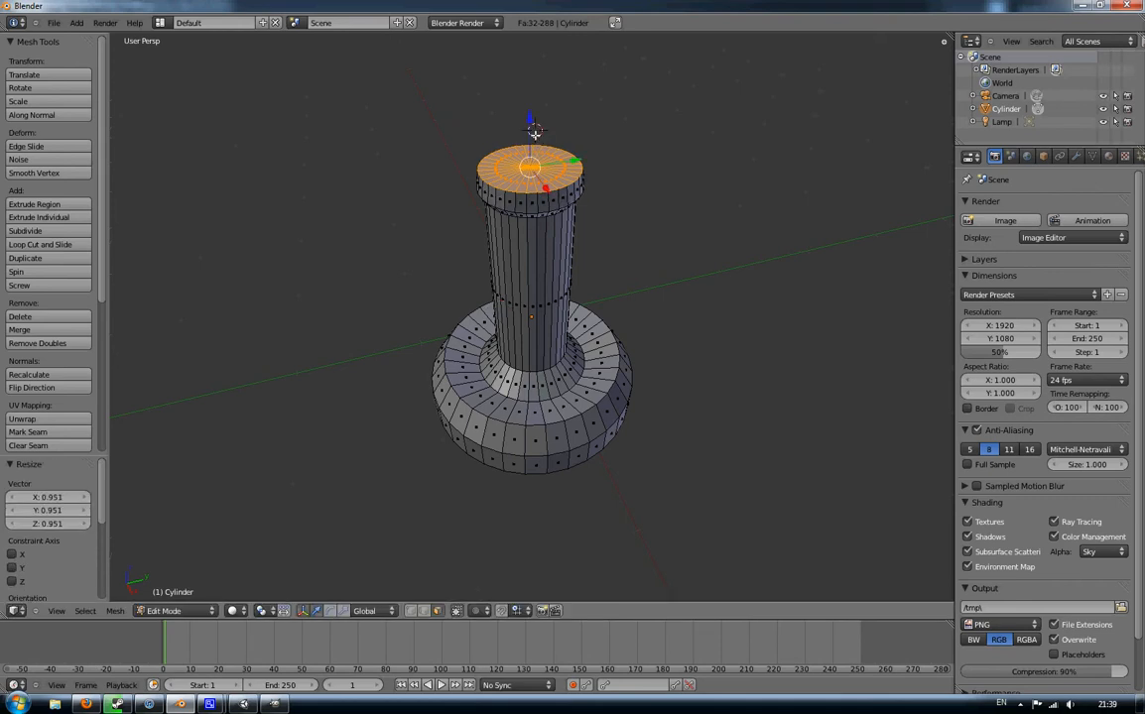
Taper the rim's top by extruding the cap about 0.10 units, scaling it to about 0.83 and lowering it about 0.05 units.
{"action": "key", "text": "e"}
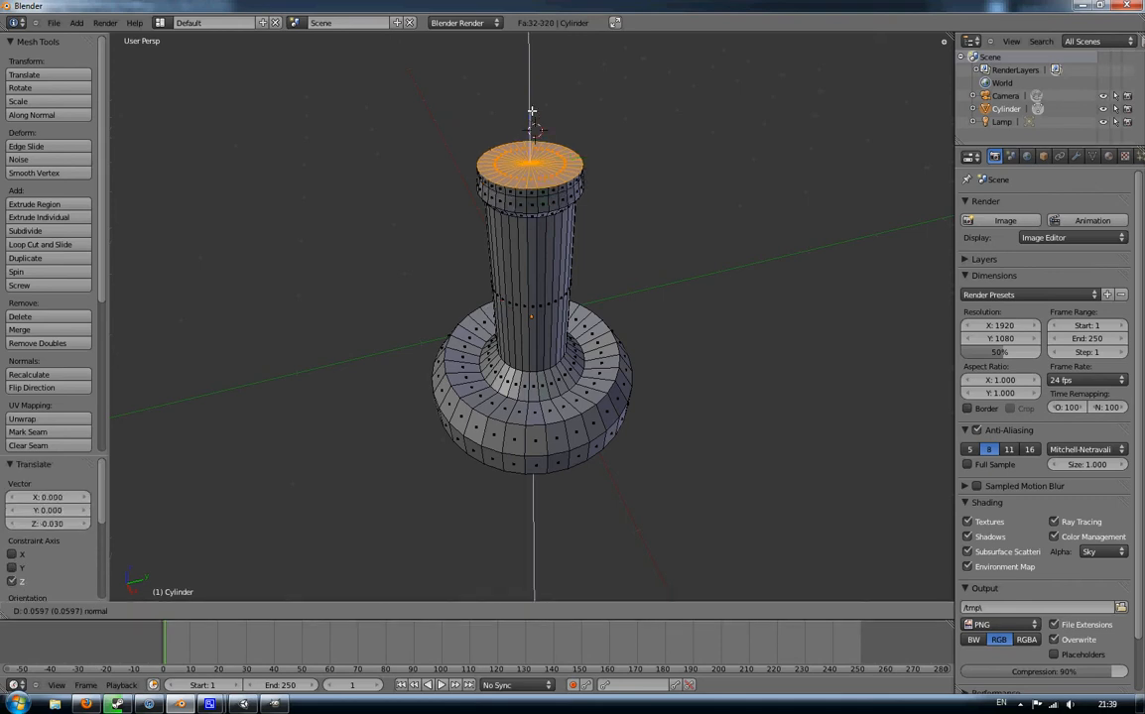
{"action": "left_click", "coordinate": [532, 112]}
{"action": "key", "text": "s"}
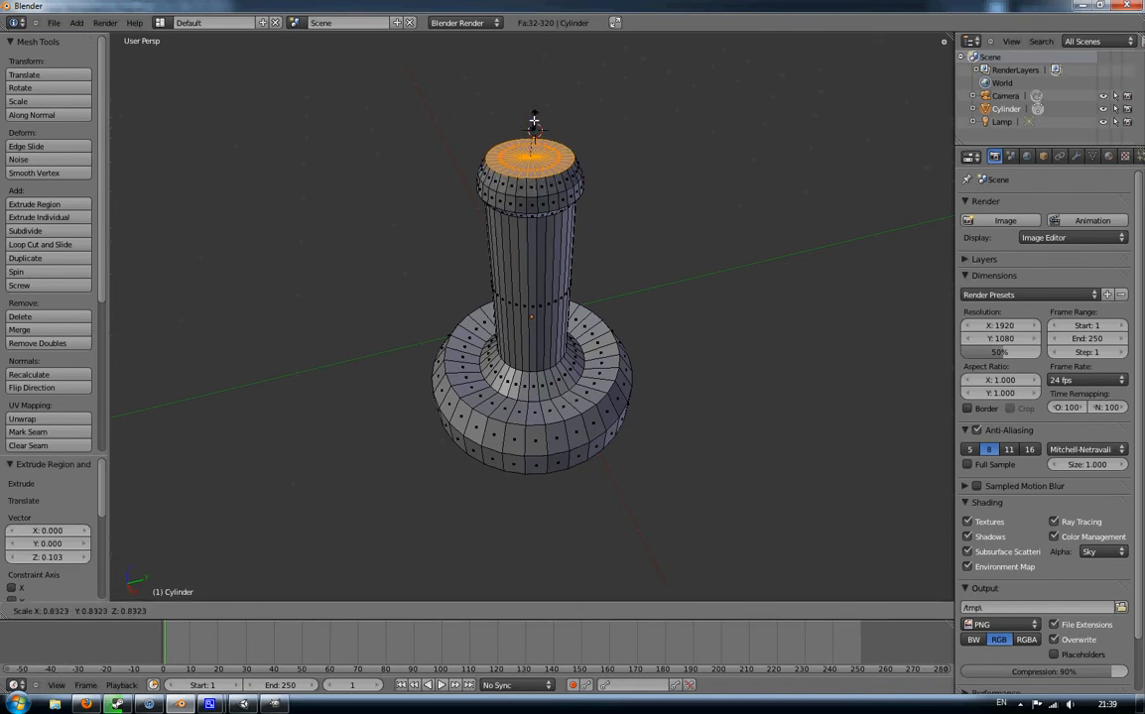
{"action": "left_click", "coordinate": [532, 112]}
{"action": "left_click_drag", "start_coordinate": [532, 111], "coordinate": [534, 117]}
{"action": "left_click", "coordinate": [533, 119]}
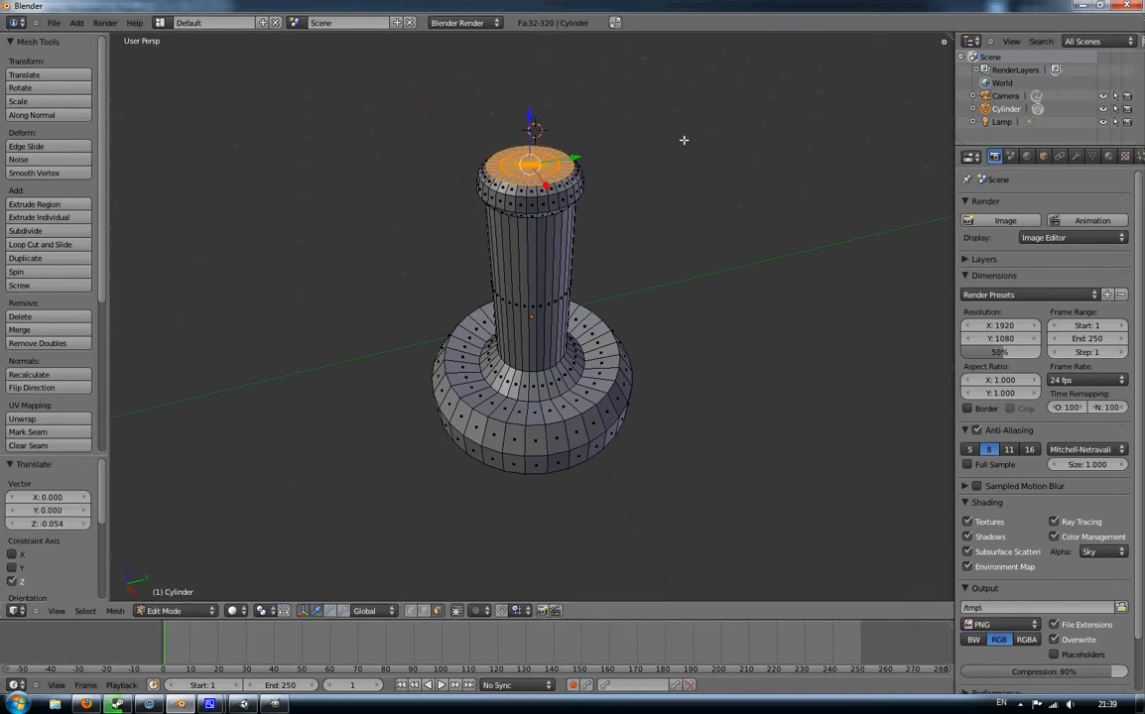
{"action": "middle_click_drag", "start_coordinate": [711, 443], "coordinate": [726, 339]}
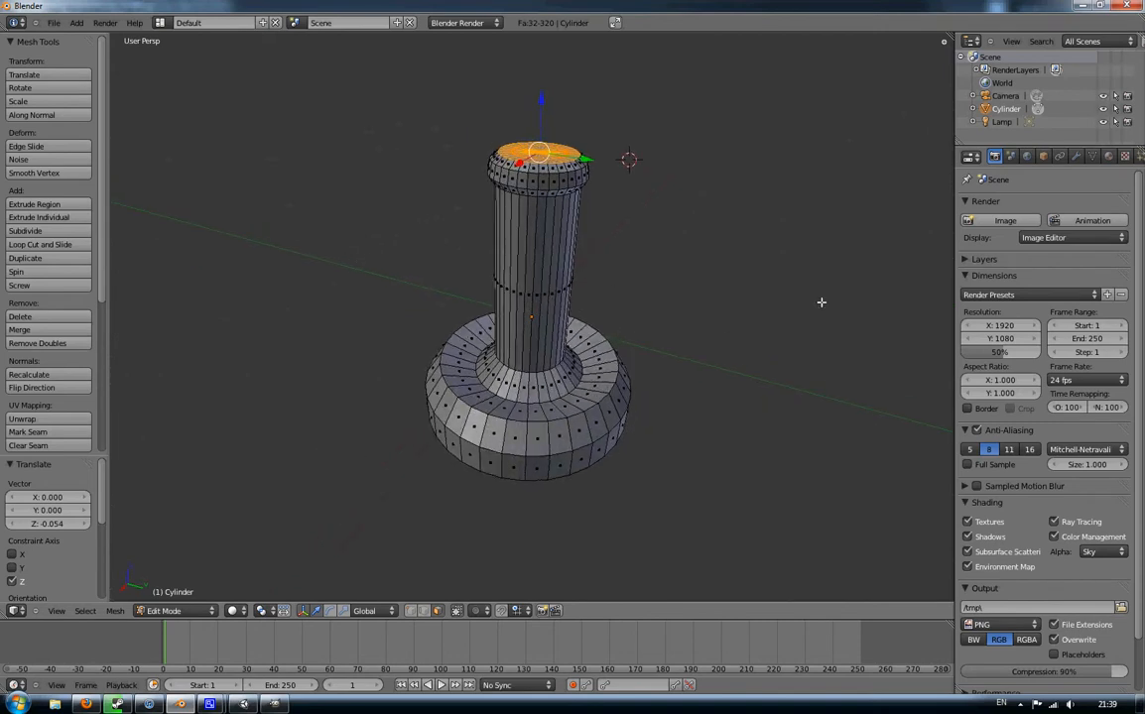
Save the model as bollar001.blend in the C:\blender models folder.
{"action": "left_click", "coordinate": [54, 22]}
{"action": "mouse_move", "coordinate": [104, 248]}
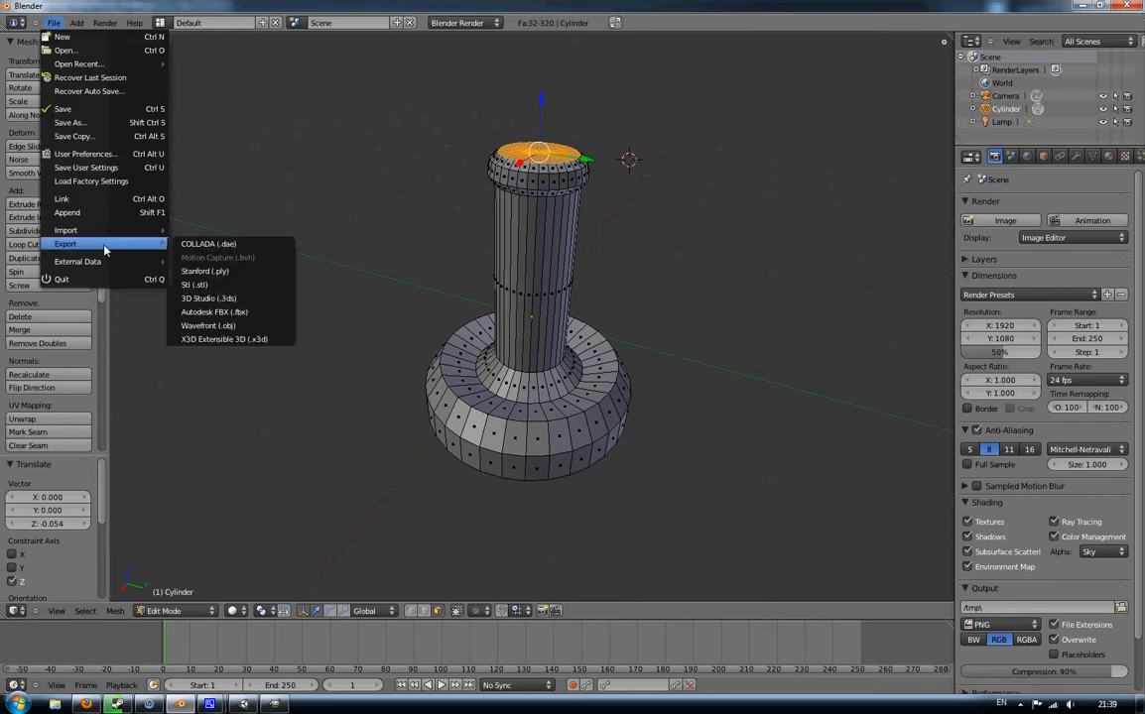
{"action": "left_click", "coordinate": [92, 121]}
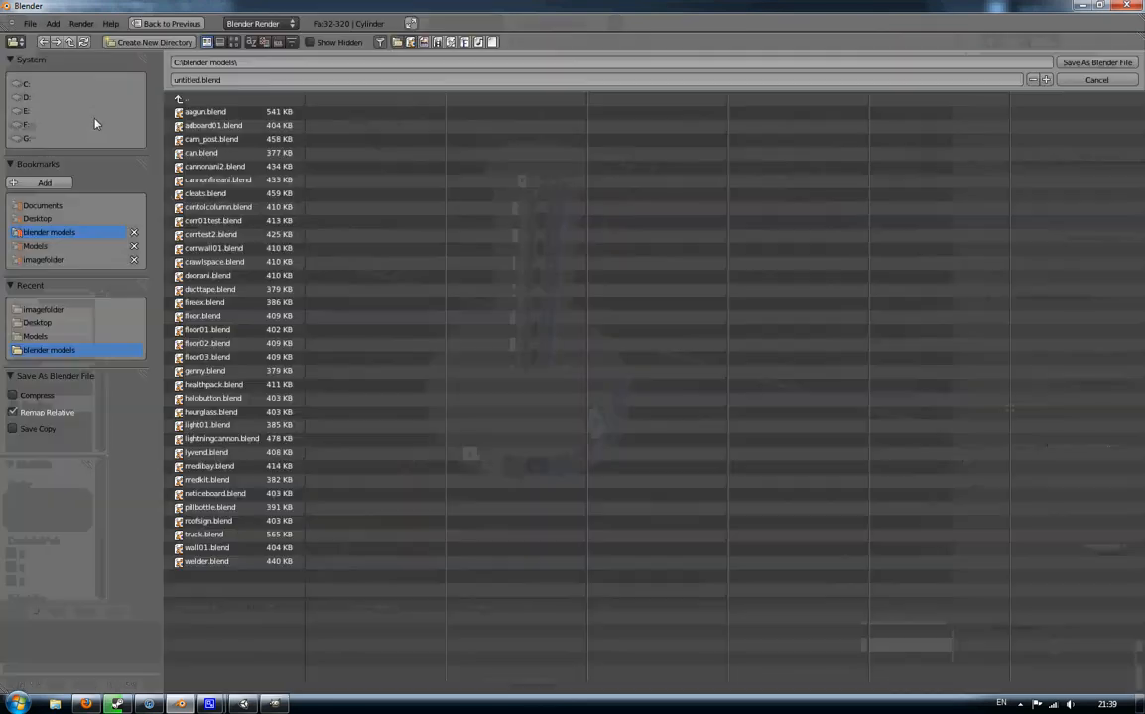
{"action": "left_click", "coordinate": [199, 80]}
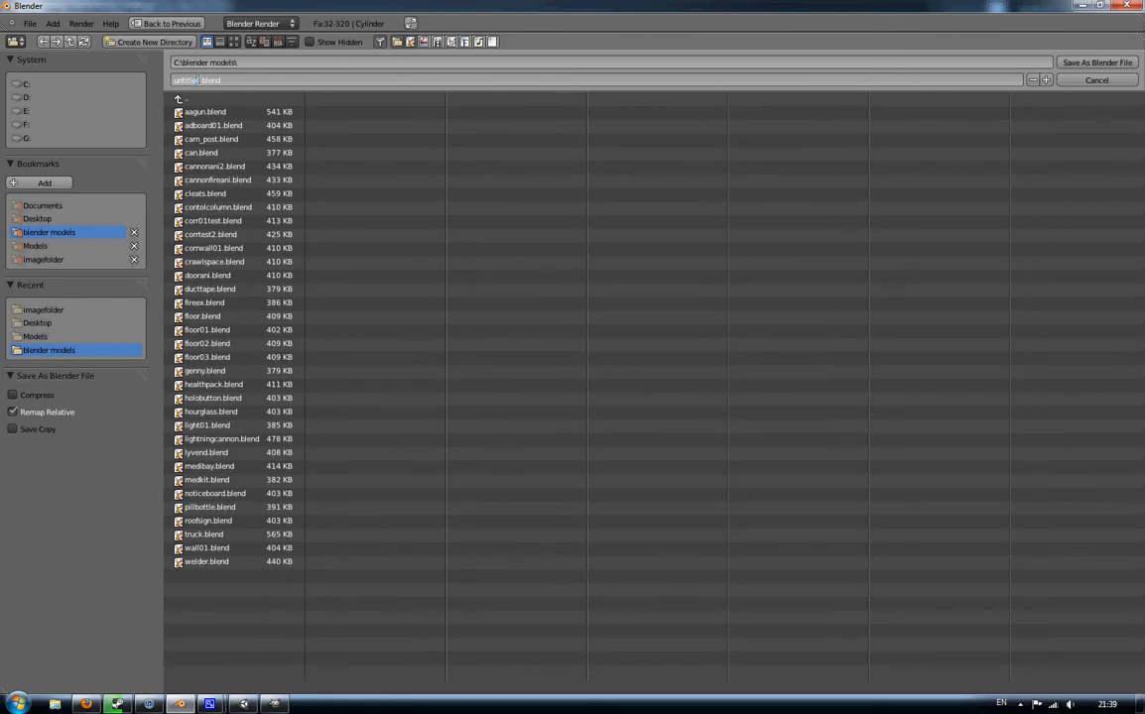
{"action": "type", "text": "bollar08"}
{"action": "key", "text": "Return"}
{"action": "left_click", "coordinate": [1094, 64]}
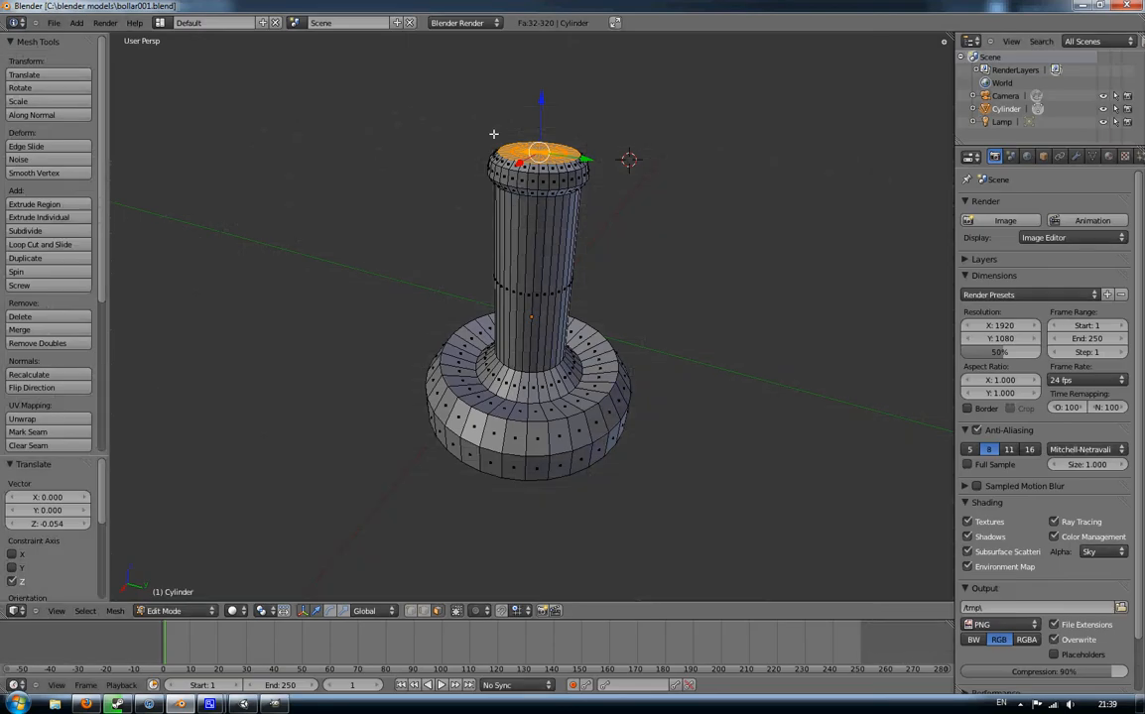
Examine the bollard's shape from several angles in both Edit Mode and Object Mode.
{"action": "middle_click_drag", "start_coordinate": [490, 370], "coordinate": [473, 391]}
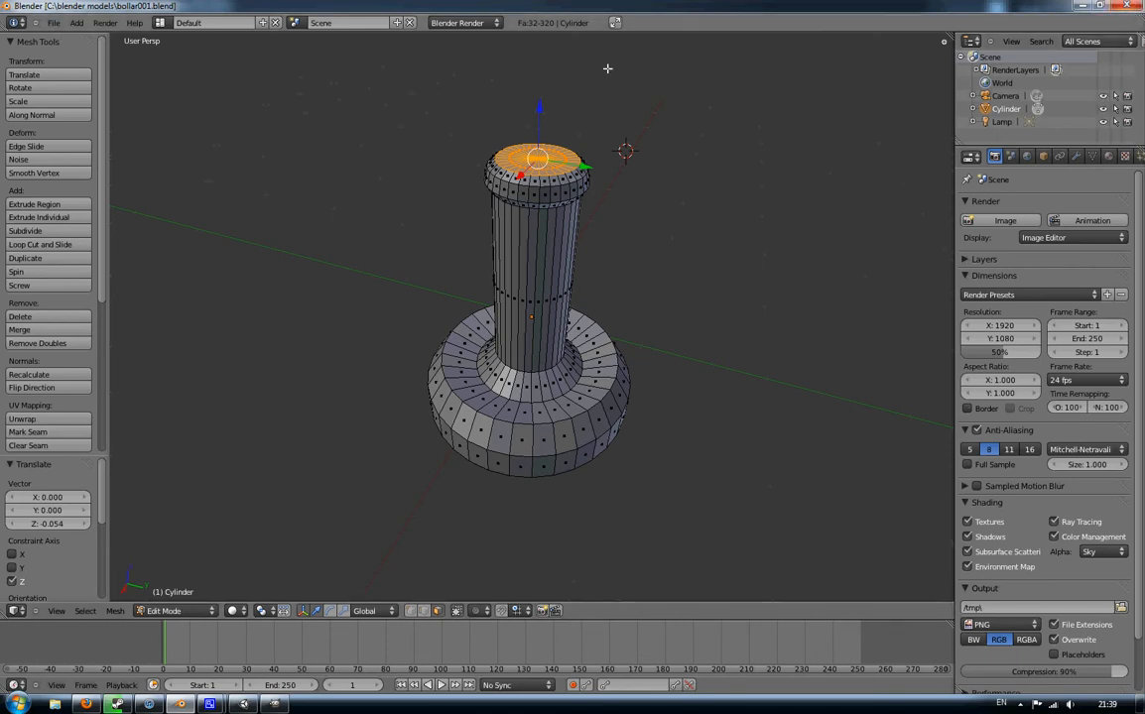
{"action": "middle_click_drag", "start_coordinate": [523, 438], "coordinate": [562, 525]}
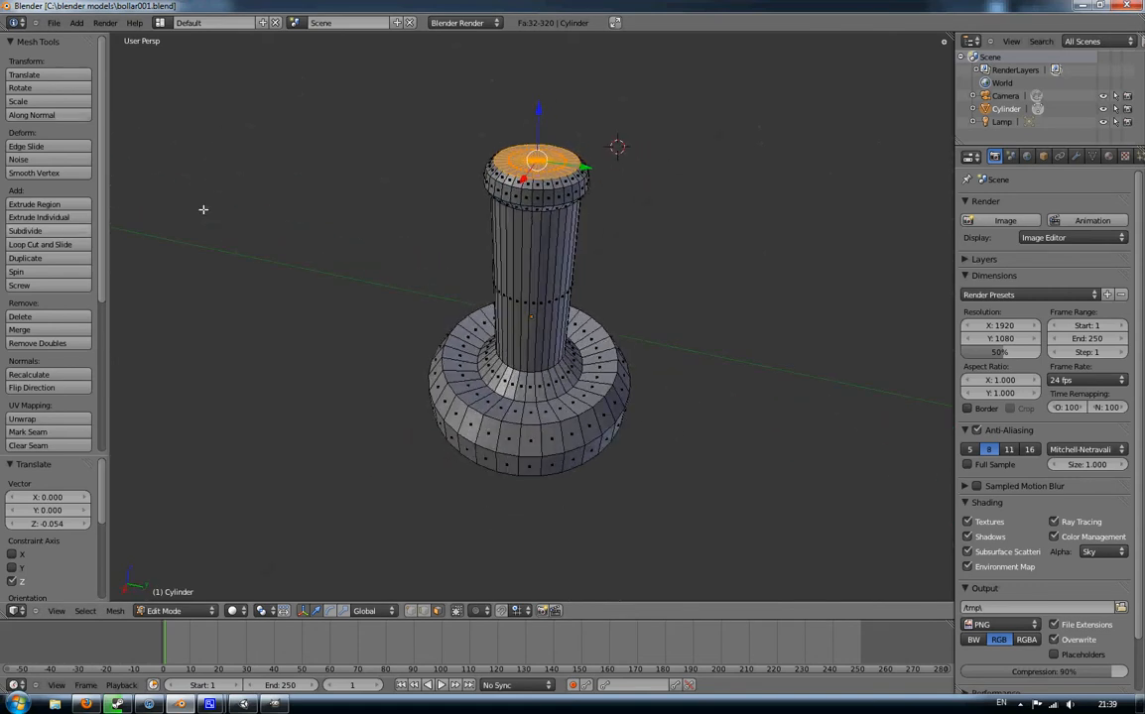
{"action": "middle_click_drag", "start_coordinate": [488, 373], "coordinate": [485, 357]}
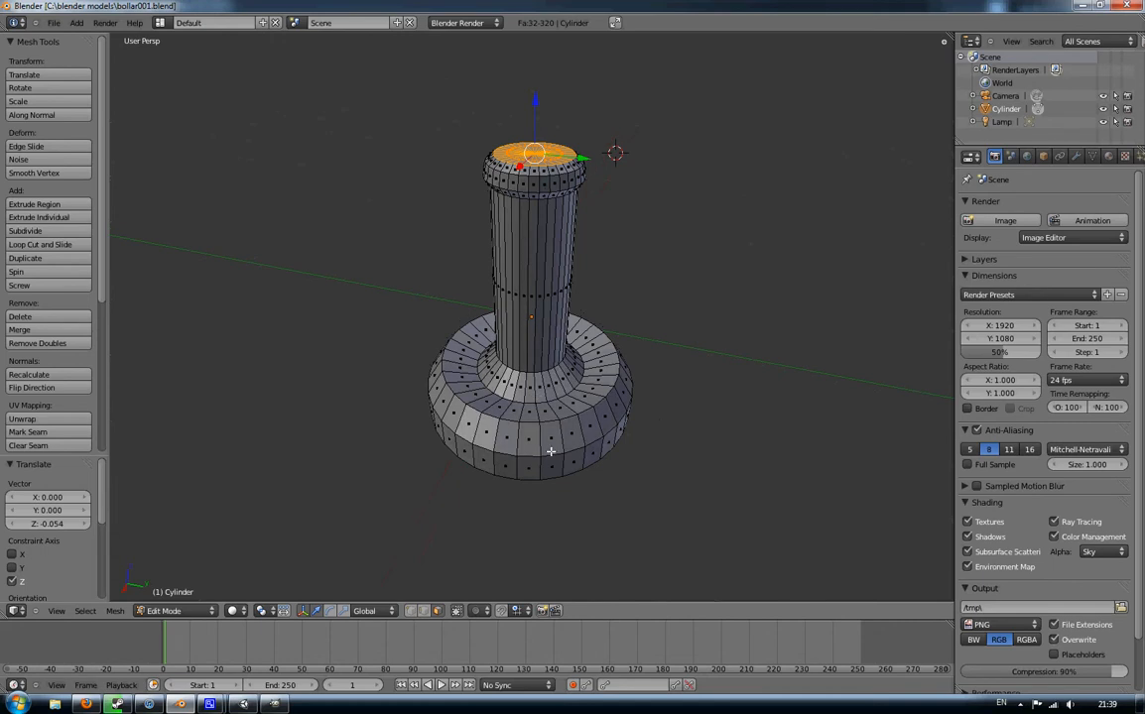
{"action": "middle_click_drag", "start_coordinate": [497, 408], "coordinate": [493, 424]}
{"action": "key", "text": "Tab"}
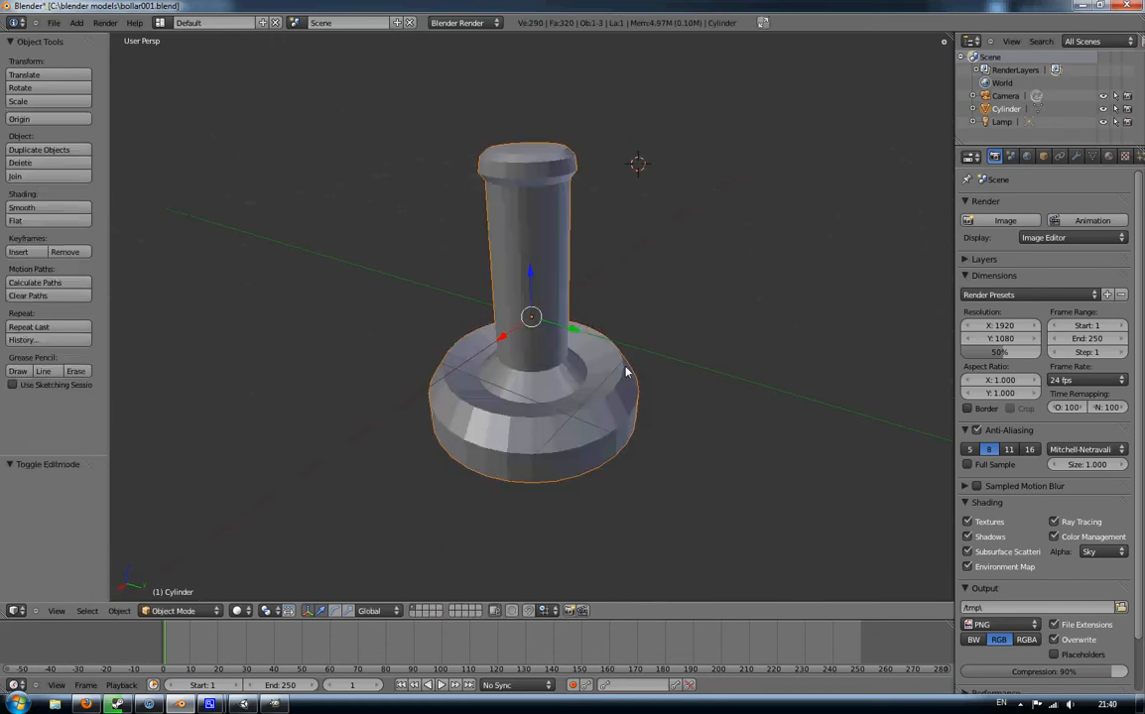
{"action": "middle_click_drag", "start_coordinate": [650, 381], "coordinate": [621, 396]}
{"action": "middle_click_drag", "start_coordinate": [474, 416], "coordinate": [487, 445]}
{"action": "key", "text": "Tab"}
{"action": "key", "text": "b"}
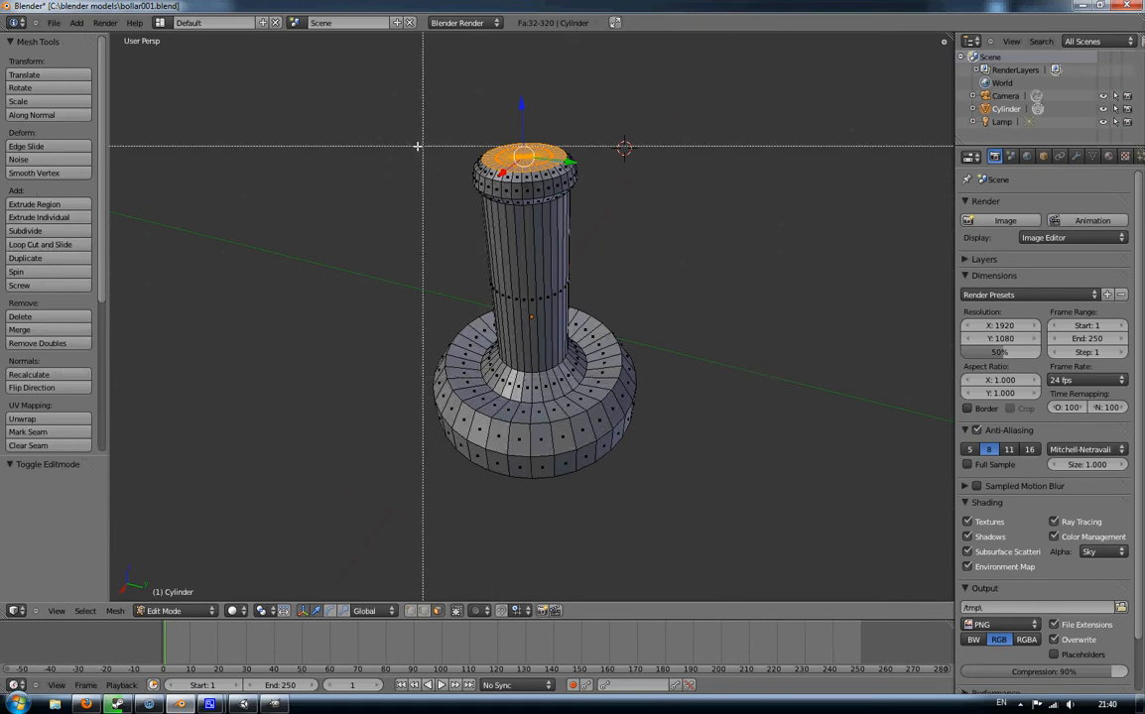
{"action": "key", "text": "Escape"}
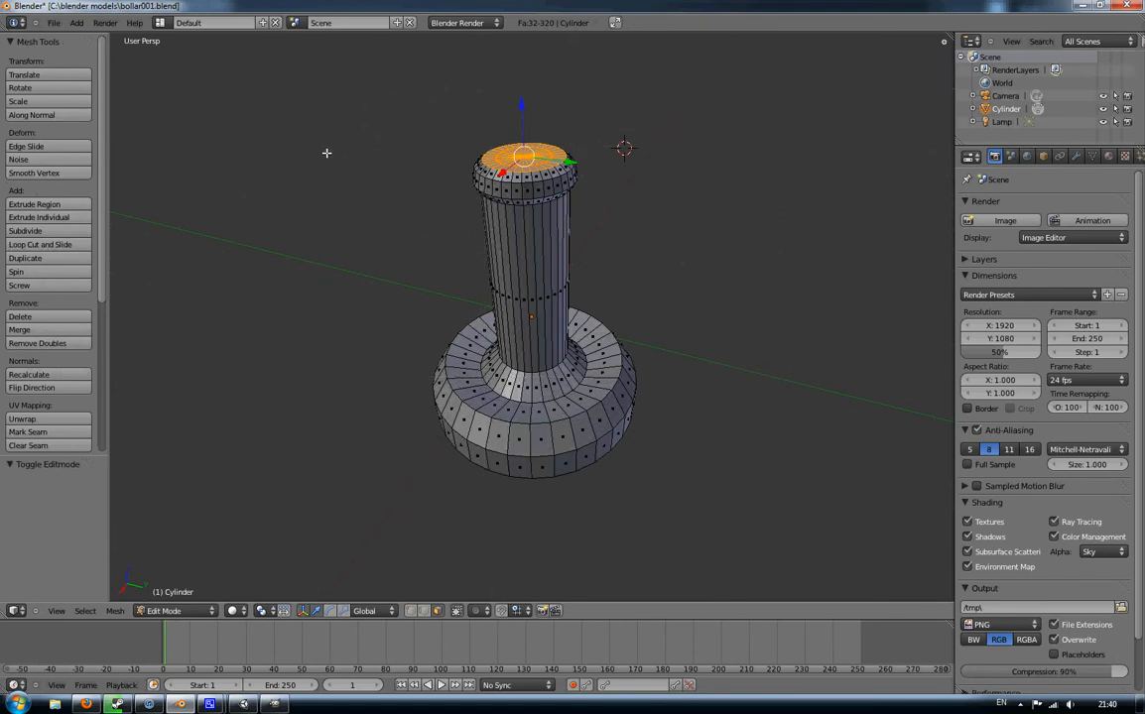
Export the model in Autodesk FBX format to the F:\Models folder as bollar001.fbx.
{"action": "left_click", "coordinate": [57, 23]}
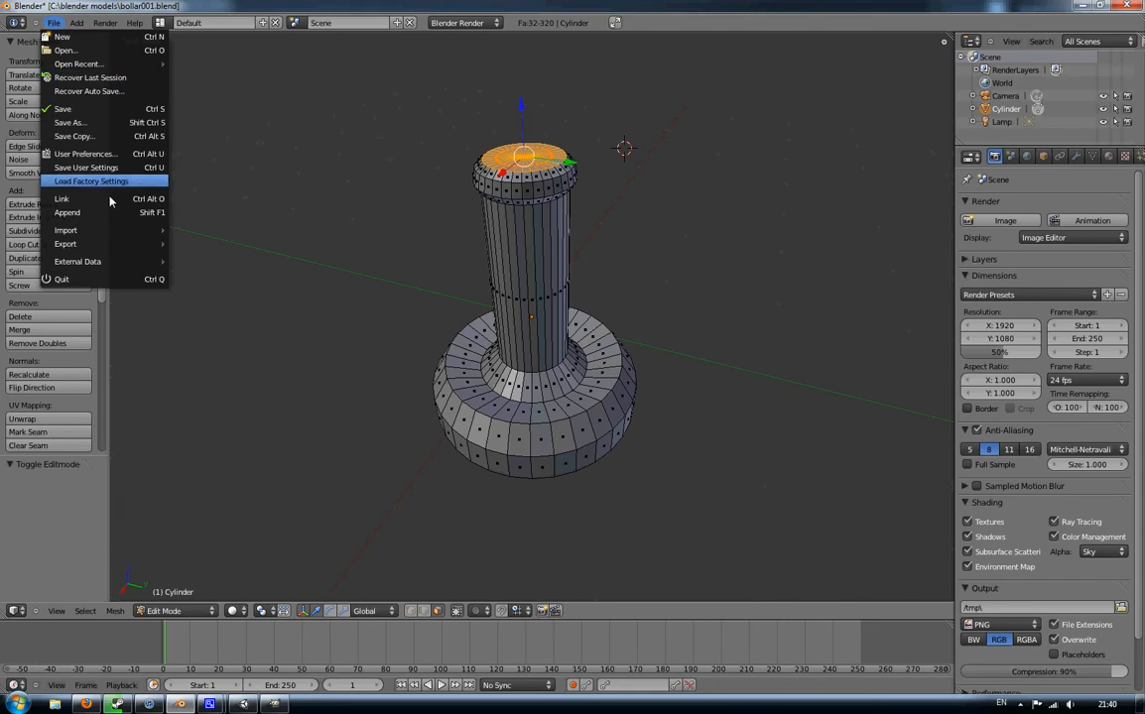
{"action": "mouse_move", "coordinate": [89, 244]}
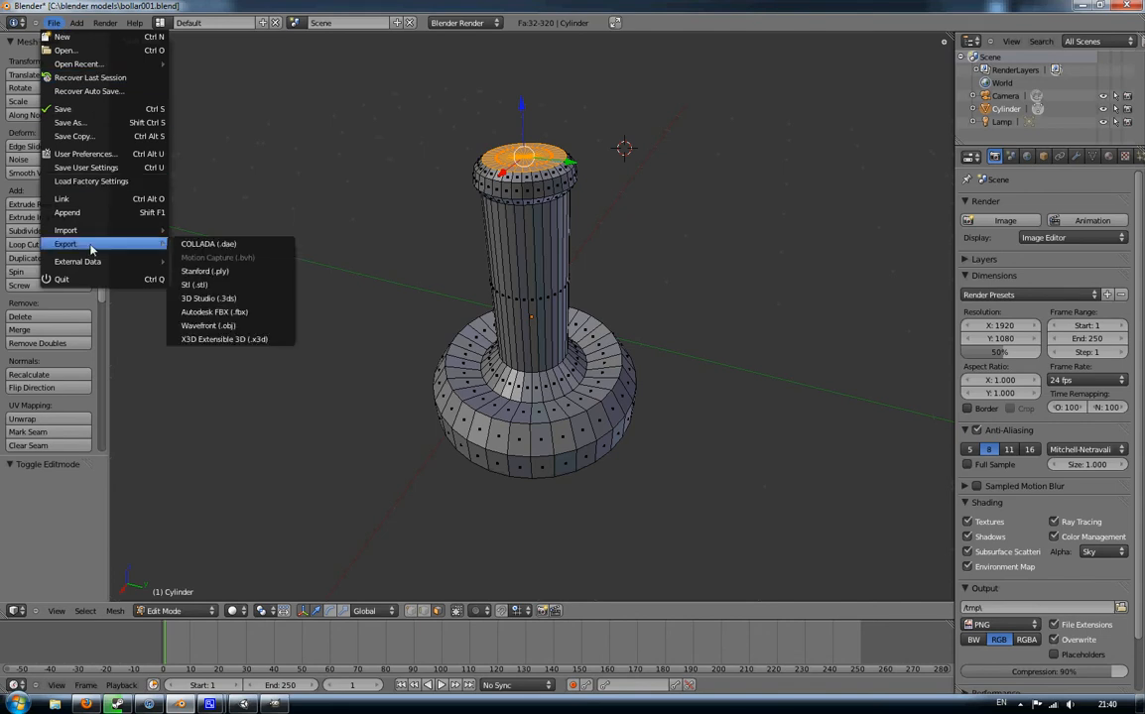
{"action": "left_click", "coordinate": [266, 313]}
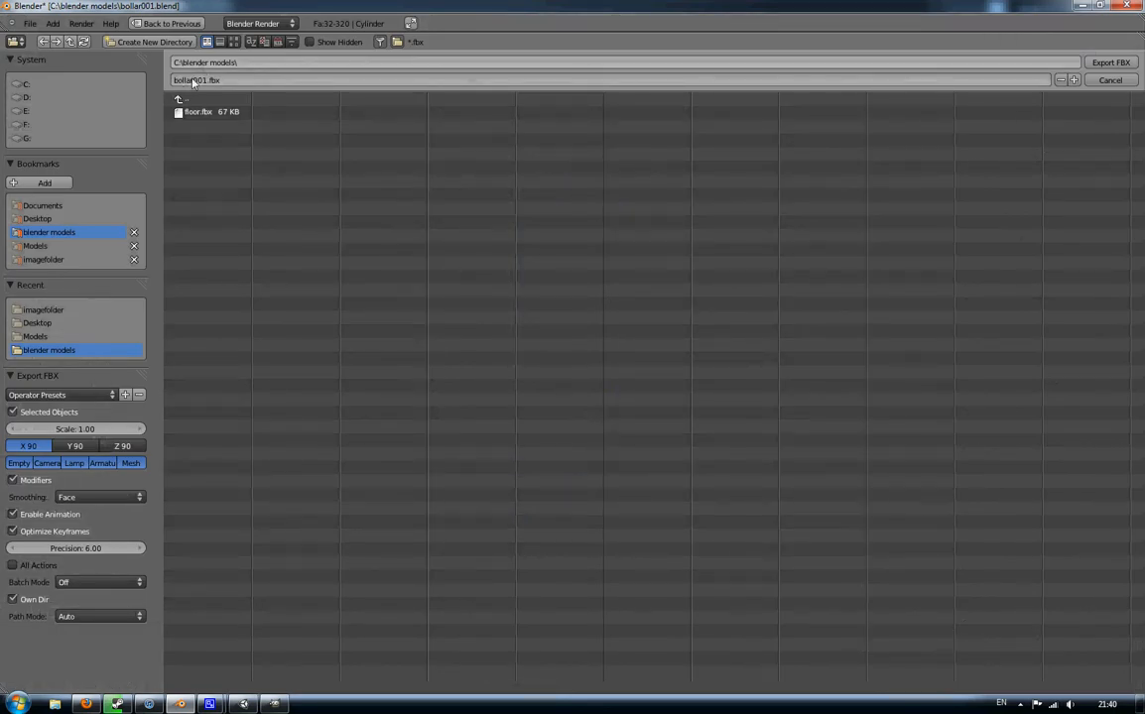
{"action": "left_click", "coordinate": [64, 338]}
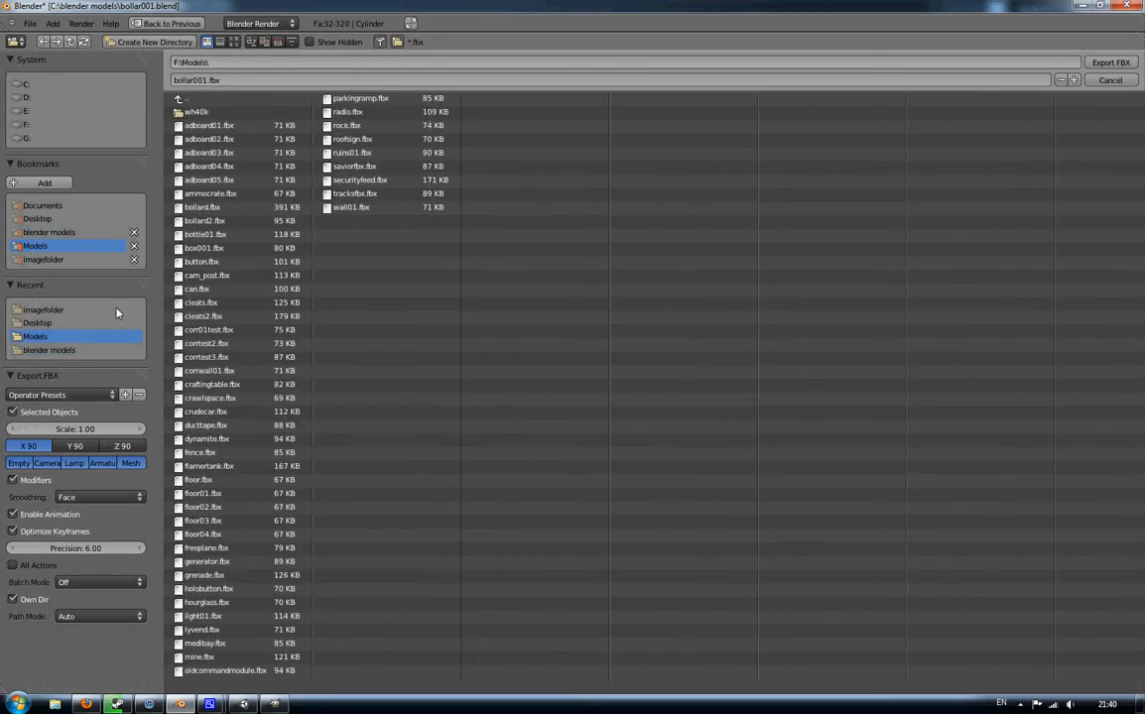
{"action": "left_click", "coordinate": [202, 80]}
{"action": "left_click", "coordinate": [1114, 63]}
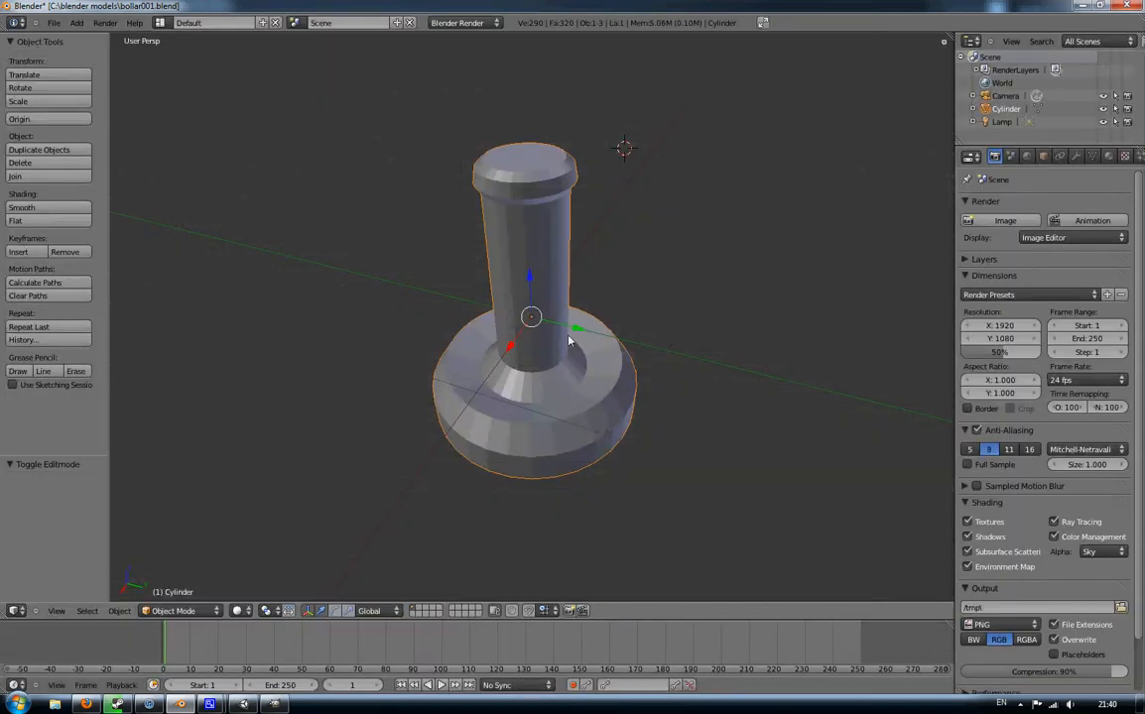
Replace the Properties editor with the UV/Image Editor and widen that area.
{"action": "mouse_move", "coordinate": [569, 341]}
{"action": "middle_mouse_down"}
{"action": "mouse_move", "coordinate": [568, 314]}
{"action": "mouse_move", "coordinate": [570, 343]}
{"action": "middle_mouse_up"}
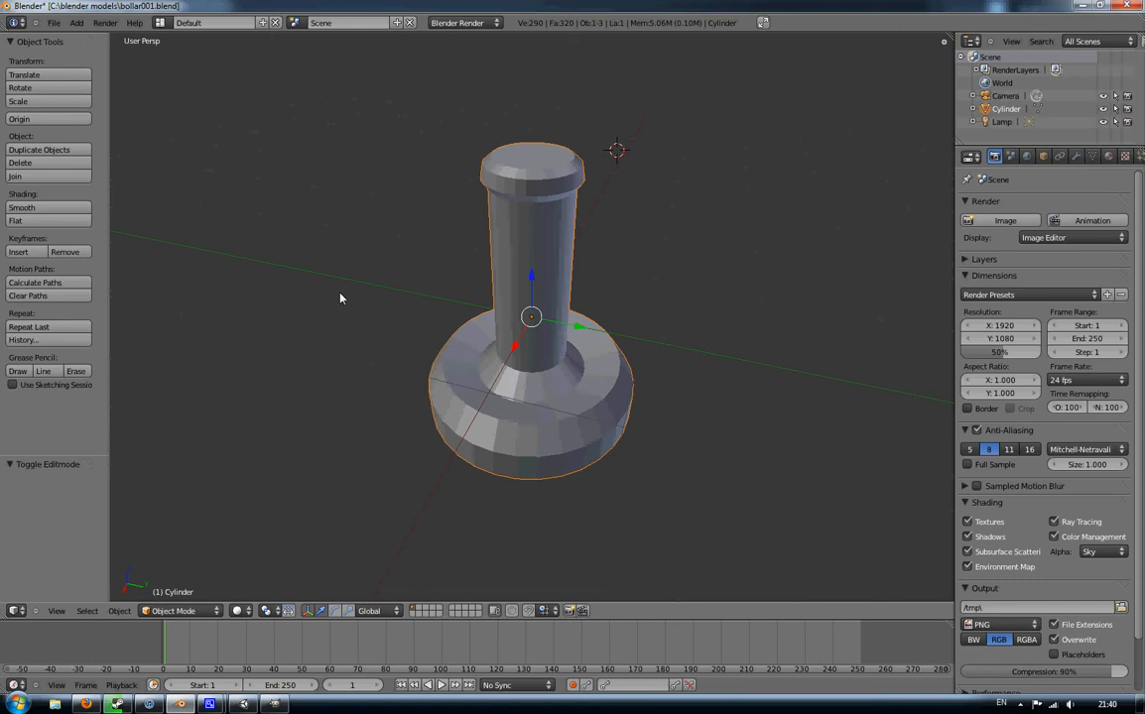
{"action": "left_click", "coordinate": [969, 159]}
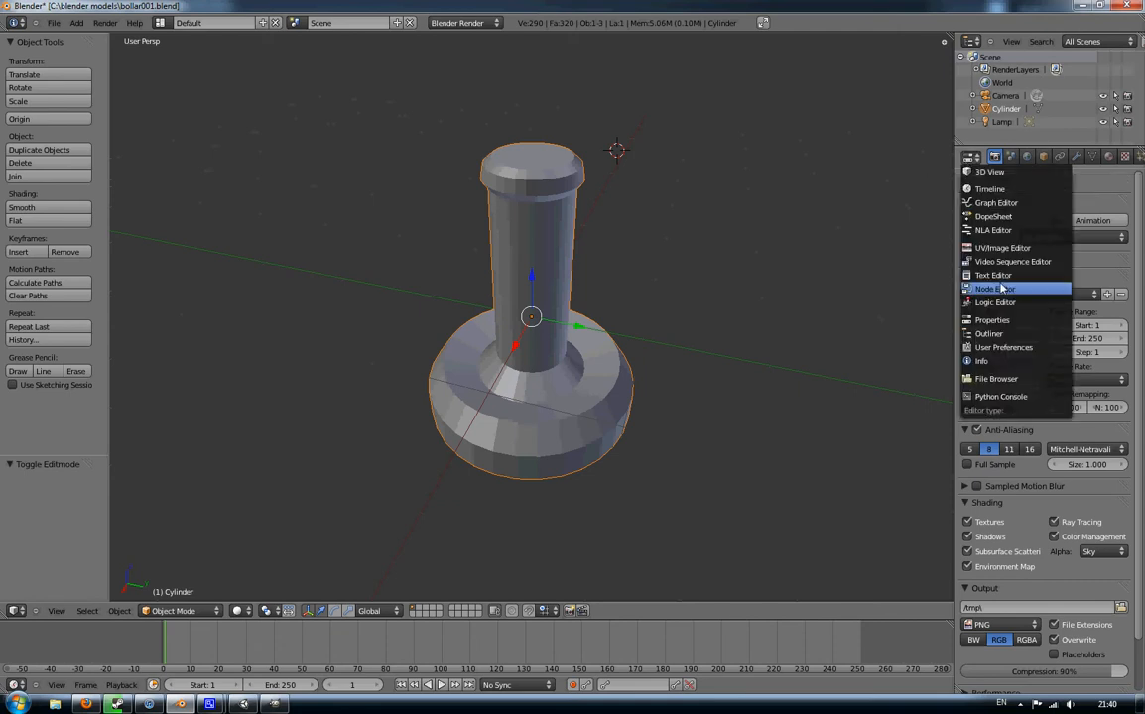
{"action": "left_click", "coordinate": [971, 156]}
{"action": "left_click", "coordinate": [971, 158]}
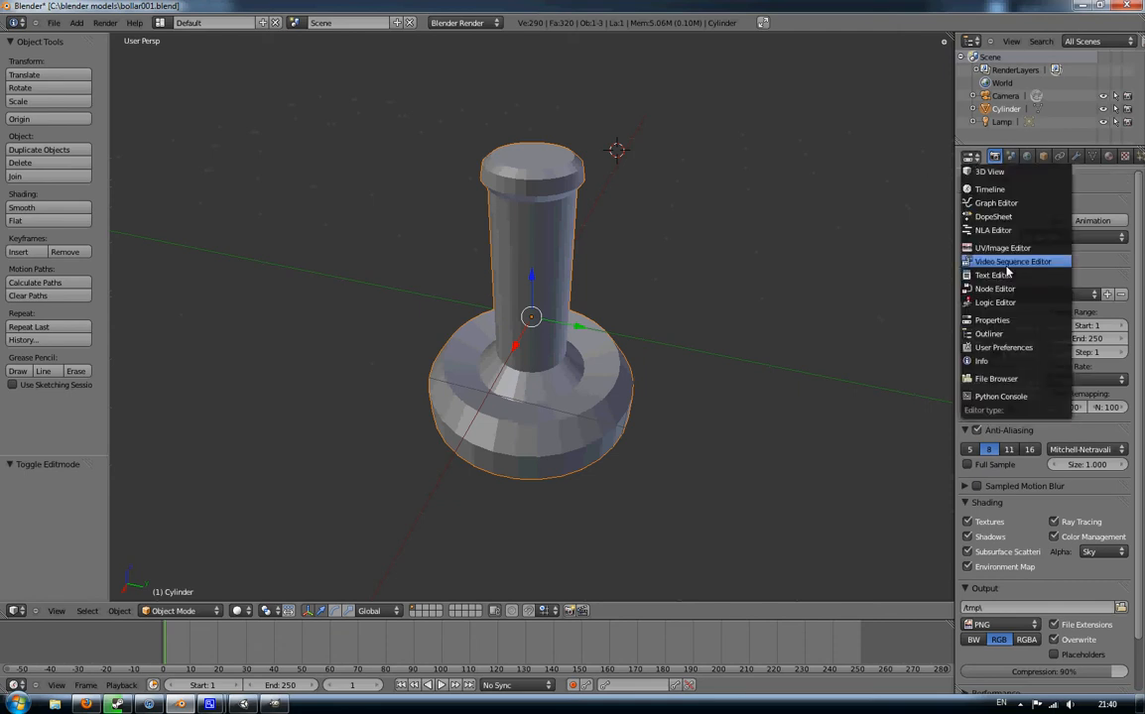
{"action": "left_click", "coordinate": [1010, 247]}
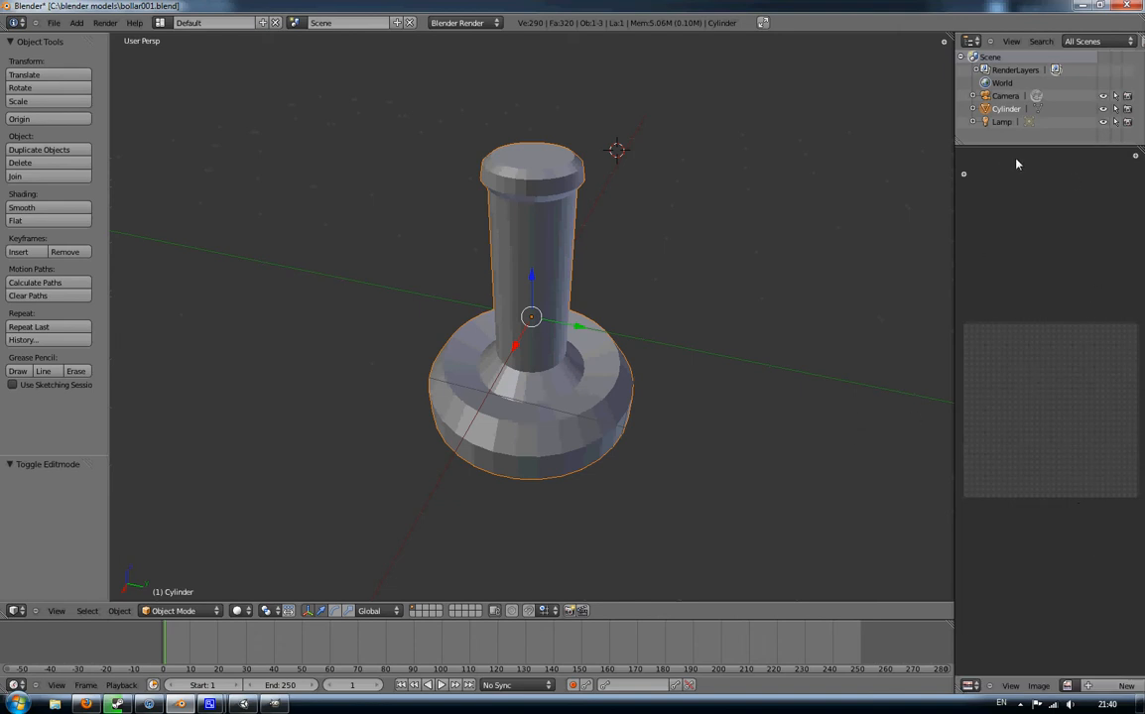
{"action": "left_click", "coordinate": [972, 40]}
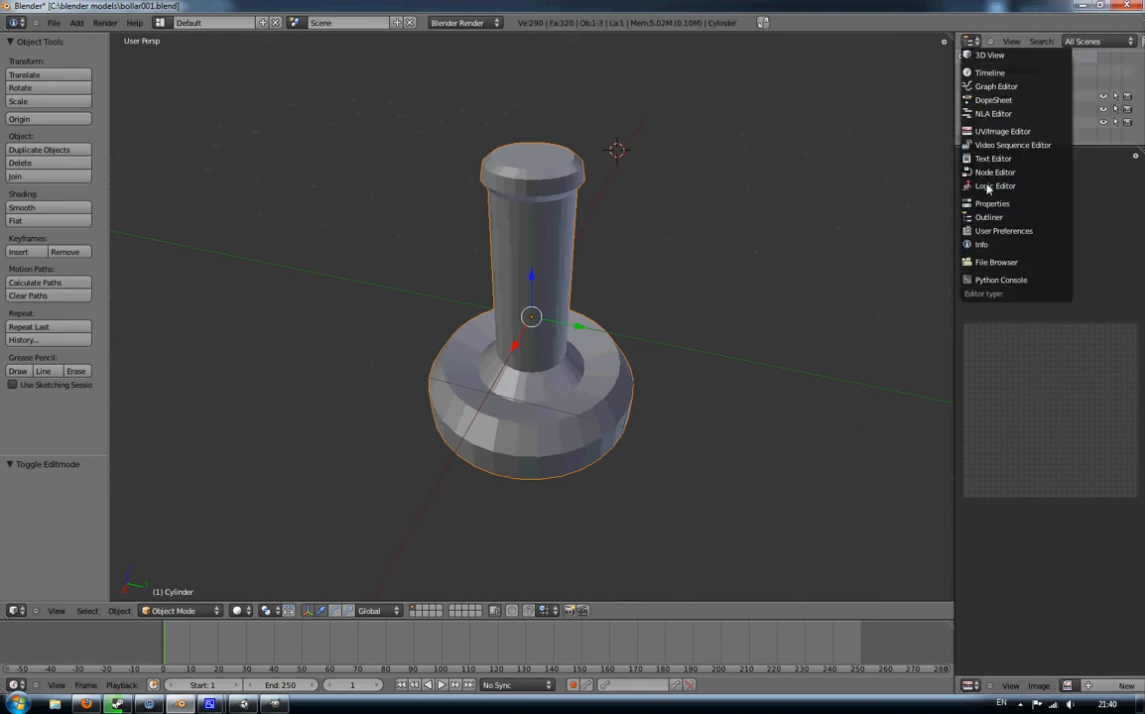
{"action": "left_click", "coordinate": [968, 42]}
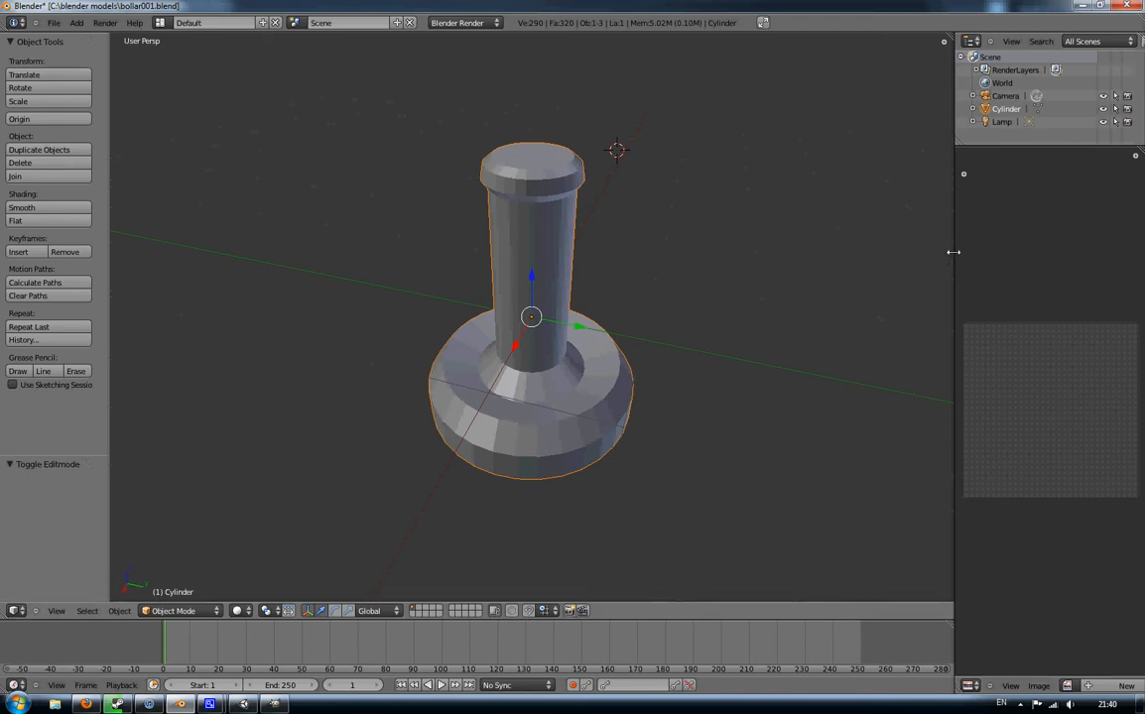
{"action": "left_click_drag", "start_coordinate": [953, 252], "coordinate": [887, 256]}
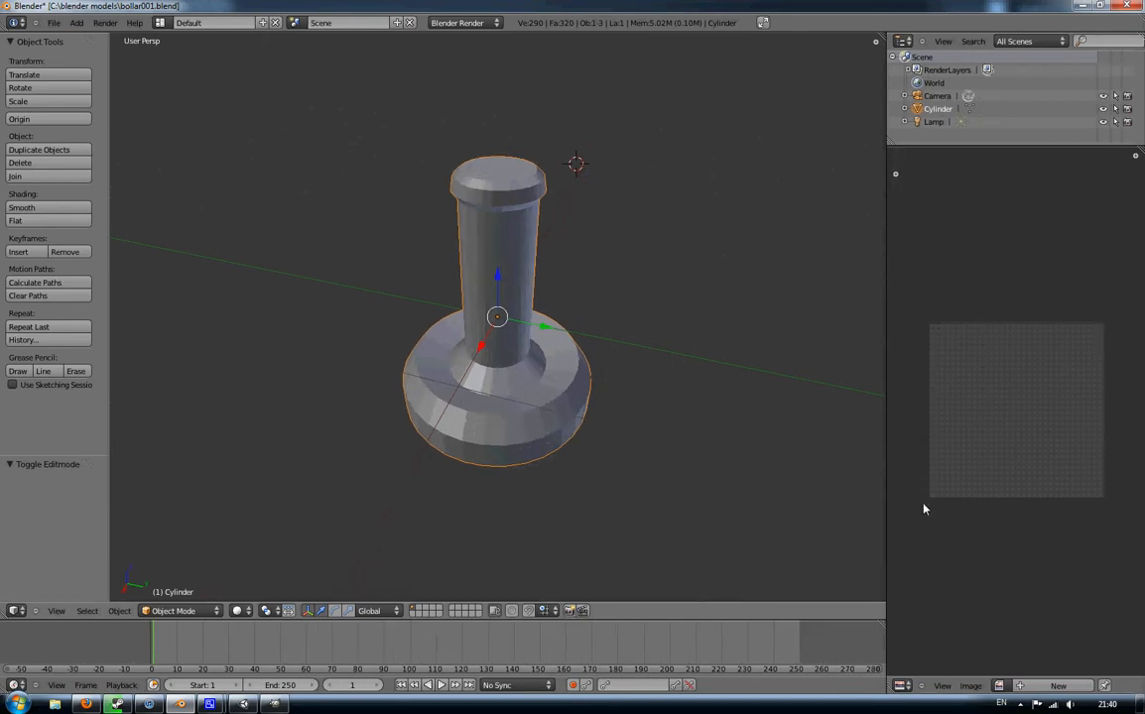
{"action": "left_click", "coordinate": [982, 686]}
In Edit Mode, box-select the bollard's faces from several viewing angles to cover the whole mesh.
{"action": "key", "text": "Tab"}
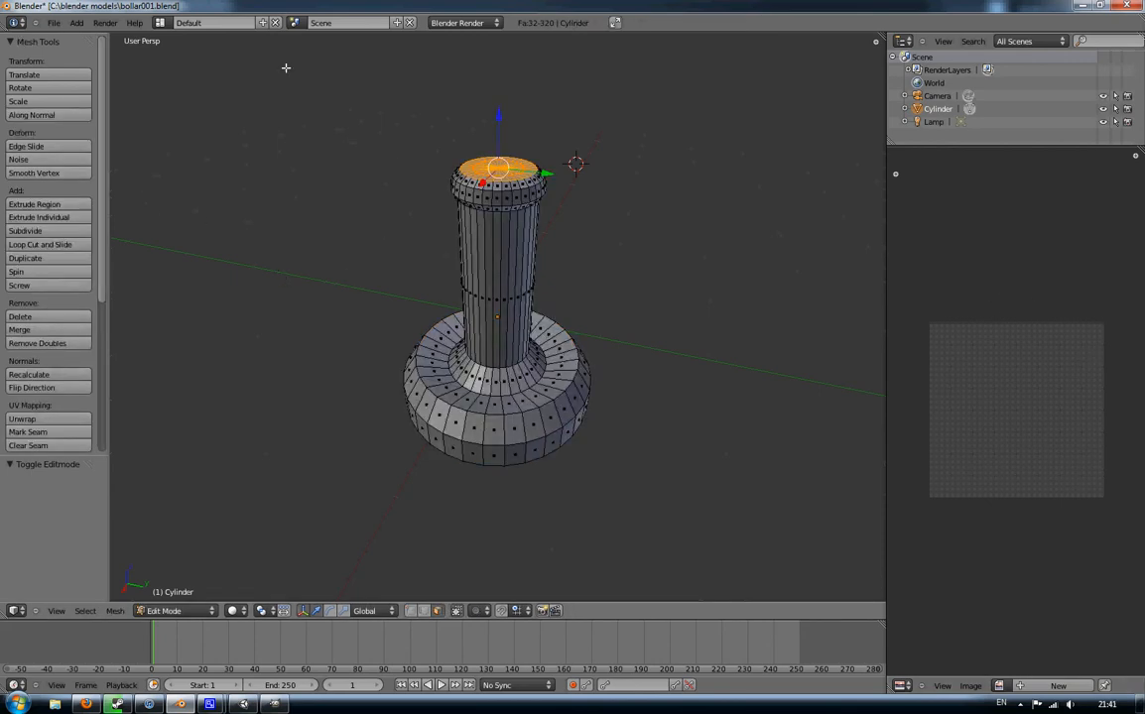
{"action": "key", "text": "b"}
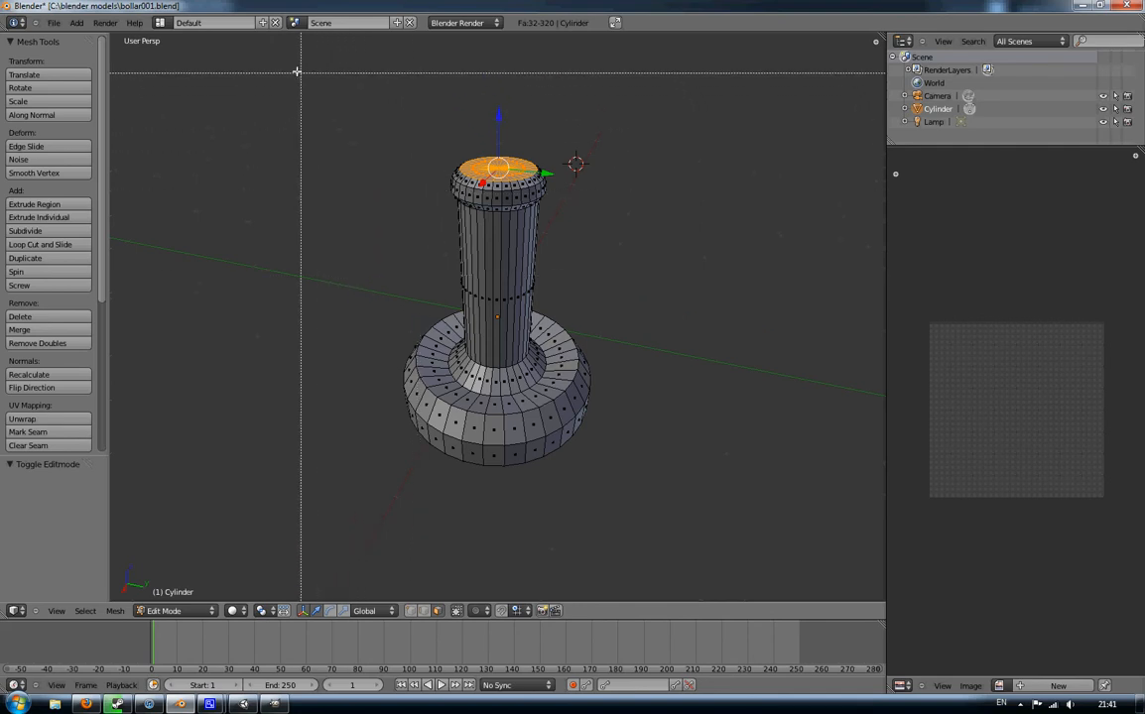
{"action": "left_click_drag", "start_coordinate": [297, 70], "coordinate": [696, 561]}
{"action": "middle_click_drag", "start_coordinate": [715, 501], "coordinate": [350, 397]}
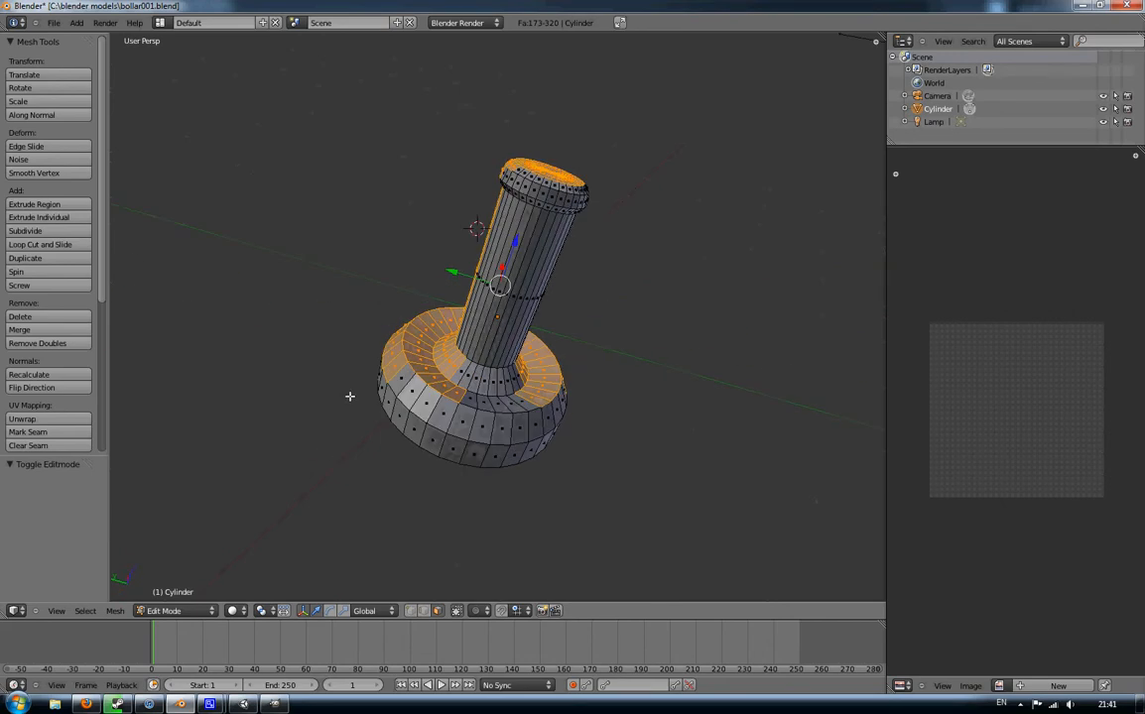
{"action": "key", "text": "b"}
{"action": "left_click_drag", "start_coordinate": [280, 104], "coordinate": [777, 592]}
{"action": "middle_click_drag", "start_coordinate": [678, 480], "coordinate": [402, 81]}
{"action": "key", "text": "b"}
{"action": "left_click_drag", "start_coordinate": [378, 44], "coordinate": [818, 625]}
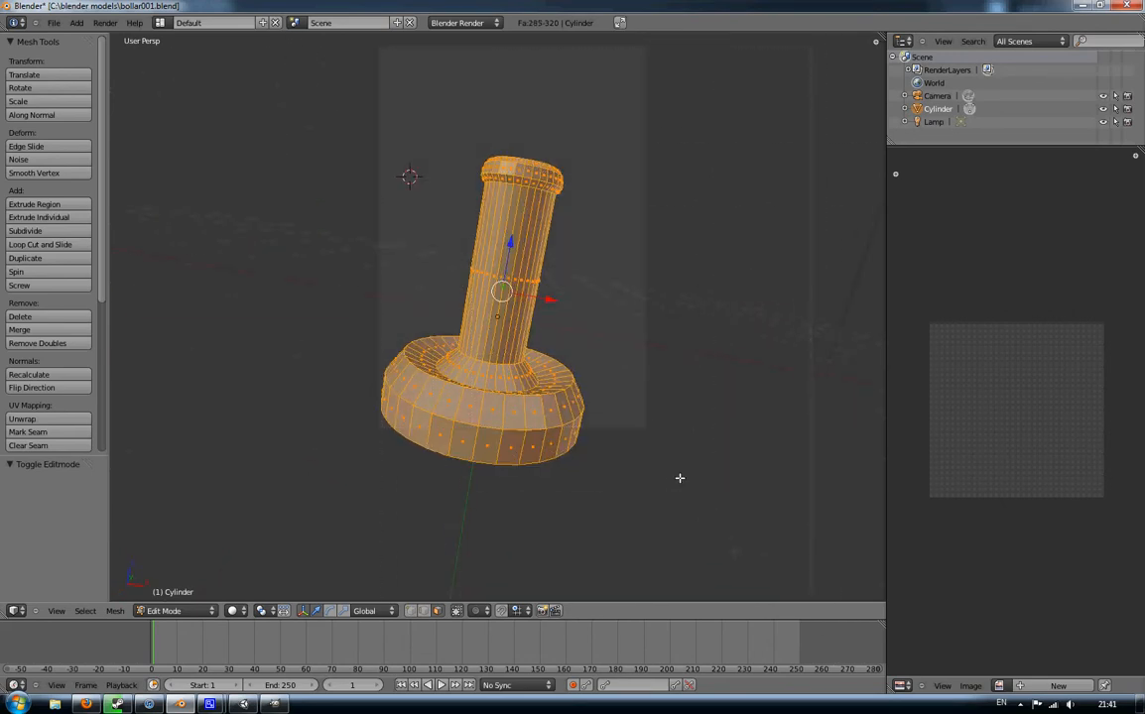
{"action": "middle_click_drag", "start_coordinate": [701, 393], "coordinate": [289, 323]}
{"action": "key", "text": "b"}
{"action": "left_click_drag", "start_coordinate": [375, 88], "coordinate": [637, 518]}
{"action": "middle_click_drag", "start_coordinate": [637, 518], "coordinate": [358, 358]}
{"action": "middle_click_drag", "start_coordinate": [480, 364], "coordinate": [338, 235]}
{"action": "middle_click_drag", "start_coordinate": [492, 558], "coordinate": [526, 333]}
{"action": "middle_click_drag", "start_coordinate": [433, 255], "coordinate": [483, 404]}
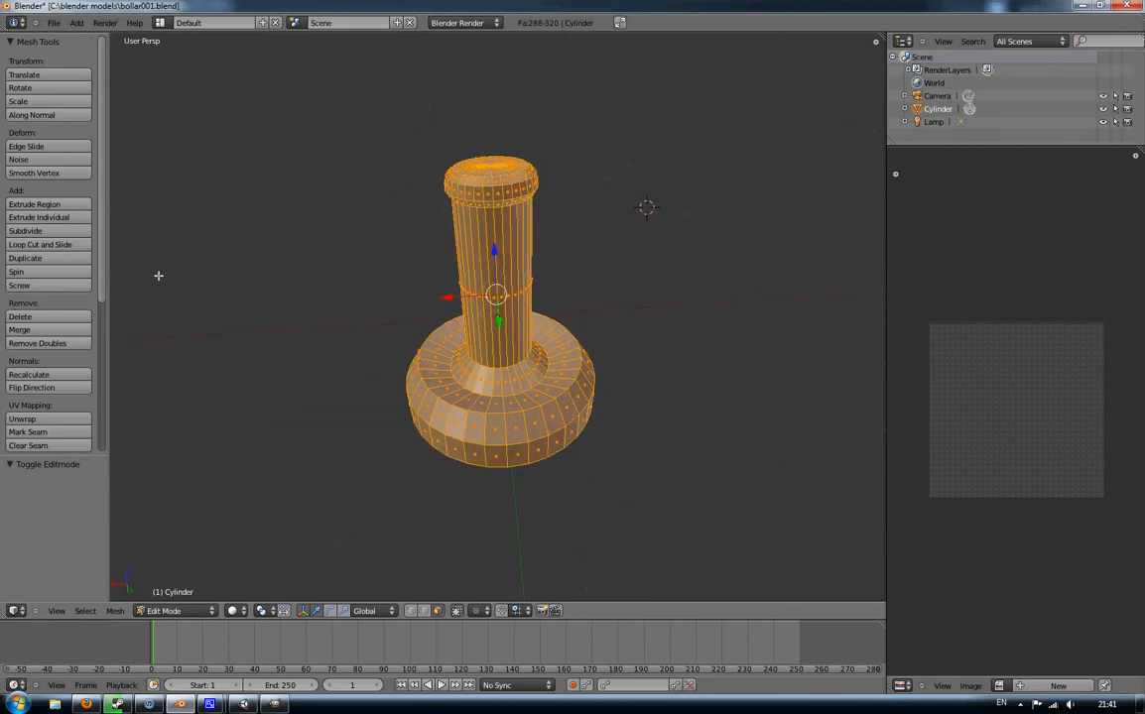
Unwrap the selected bollard faces with Smart UV Project using an angle limit of 66 and an island margin of 0.
{"action": "left_click", "coordinate": [49, 419]}
{"action": "left_click", "coordinate": [60, 422]}
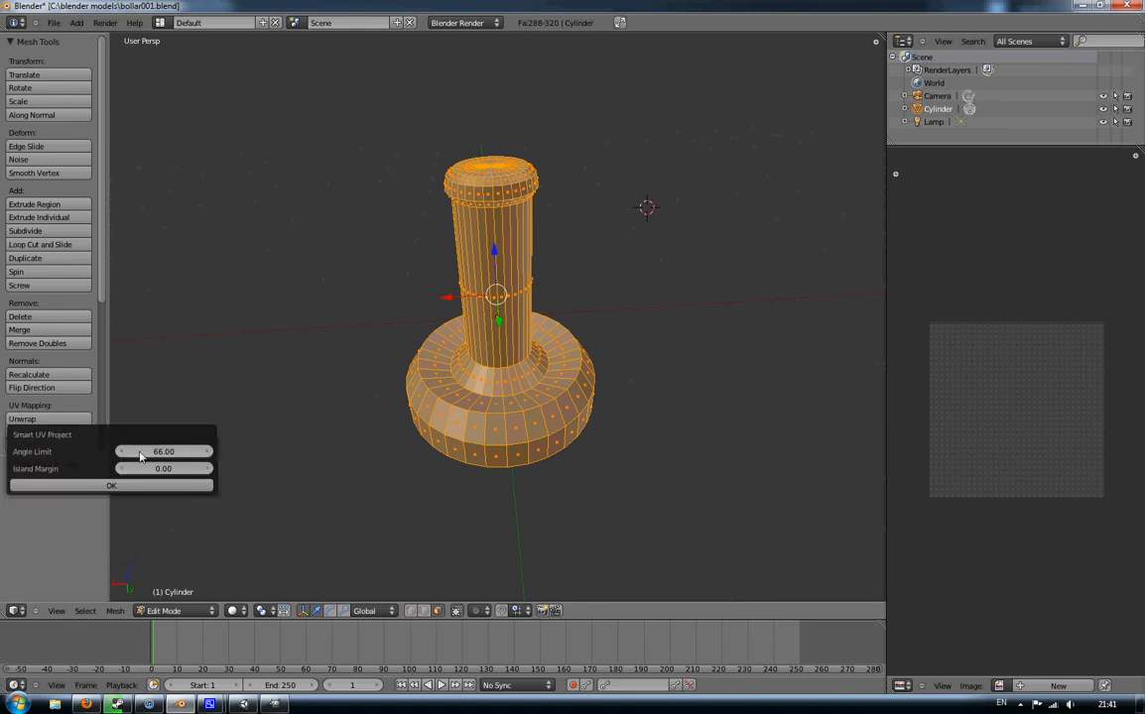
{"action": "left_click", "coordinate": [114, 485]}
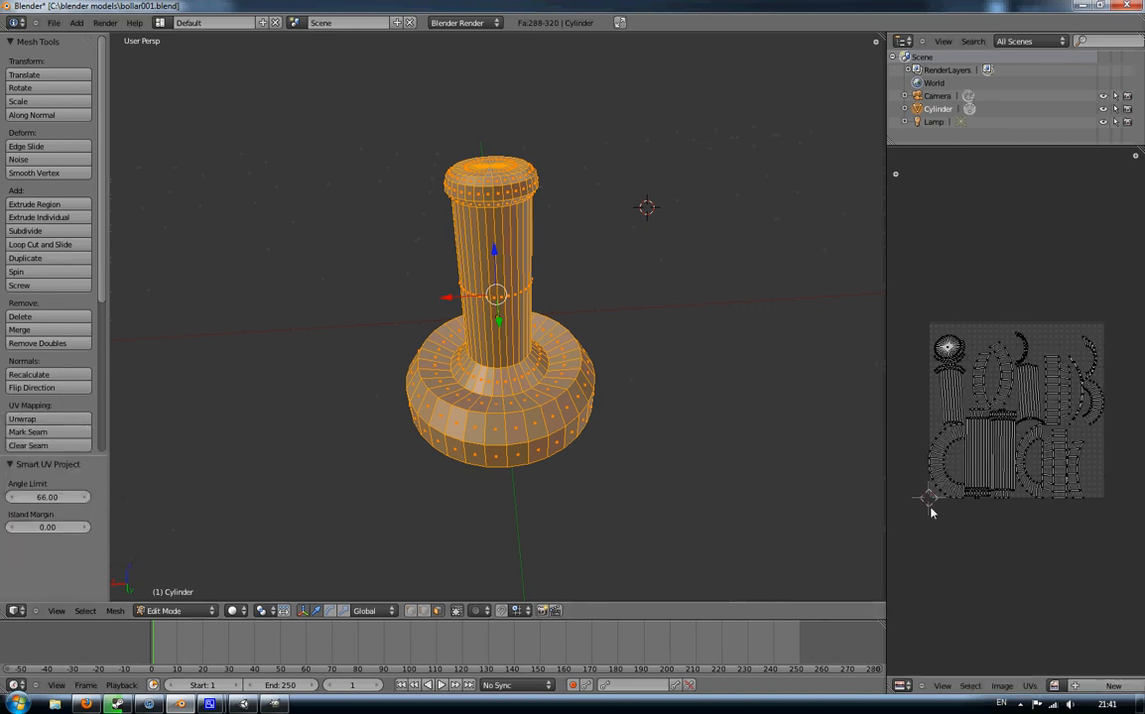
Export the bollard's UV layout as a 1024 × 1024 PNG image named bollar001.png to the bookmarked imagefolder.
{"action": "scroll", "coordinate": [983, 426], "scroll_direction": "up", "scroll_amount": 4}
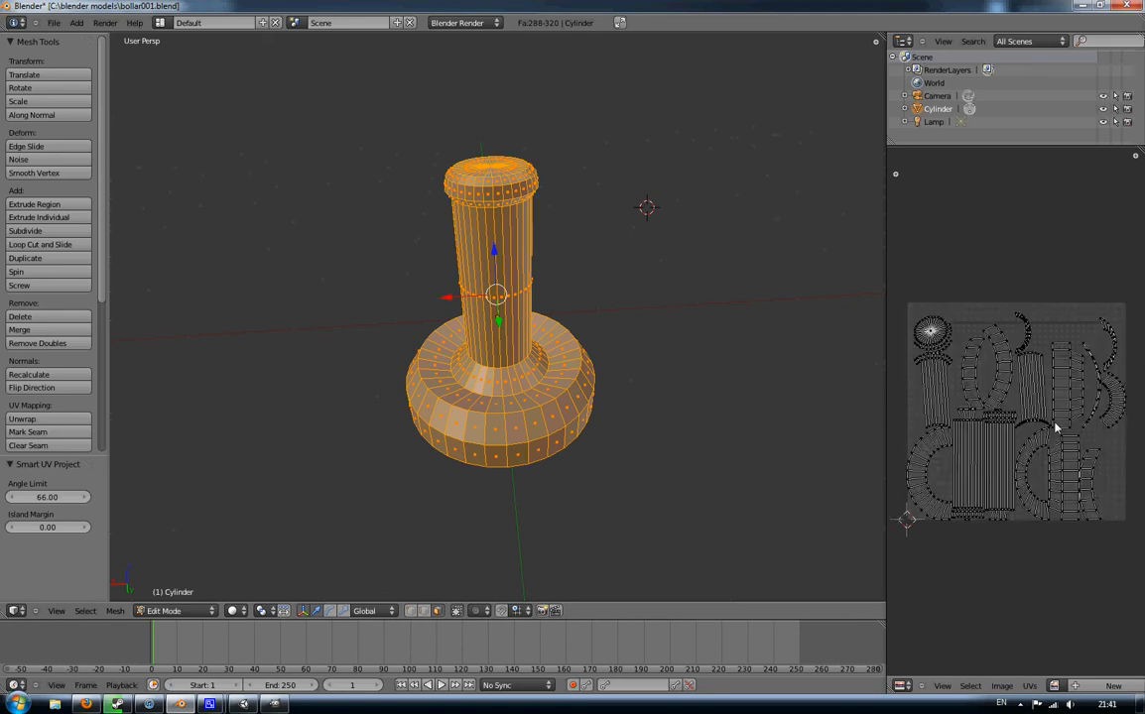
{"action": "scroll", "coordinate": [1050, 429], "scroll_direction": "down", "scroll_amount": 2}
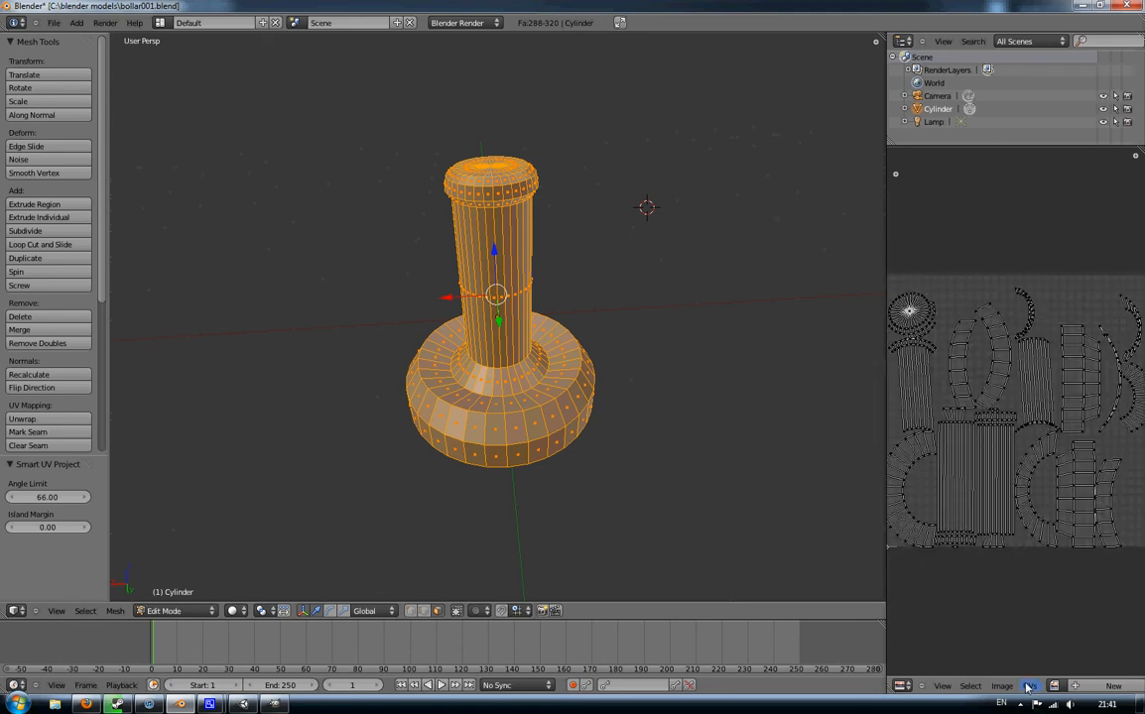
{"action": "left_click", "coordinate": [1029, 687]}
{"action": "left_click", "coordinate": [957, 408]}
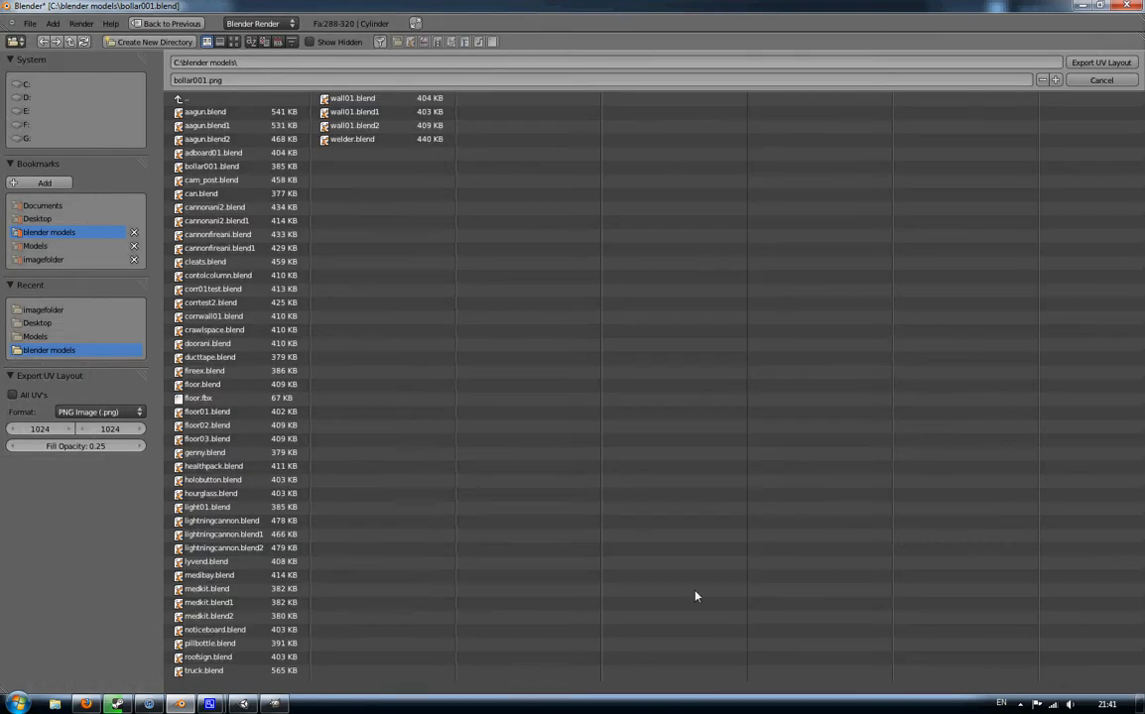
{"action": "left_click", "coordinate": [61, 260]}
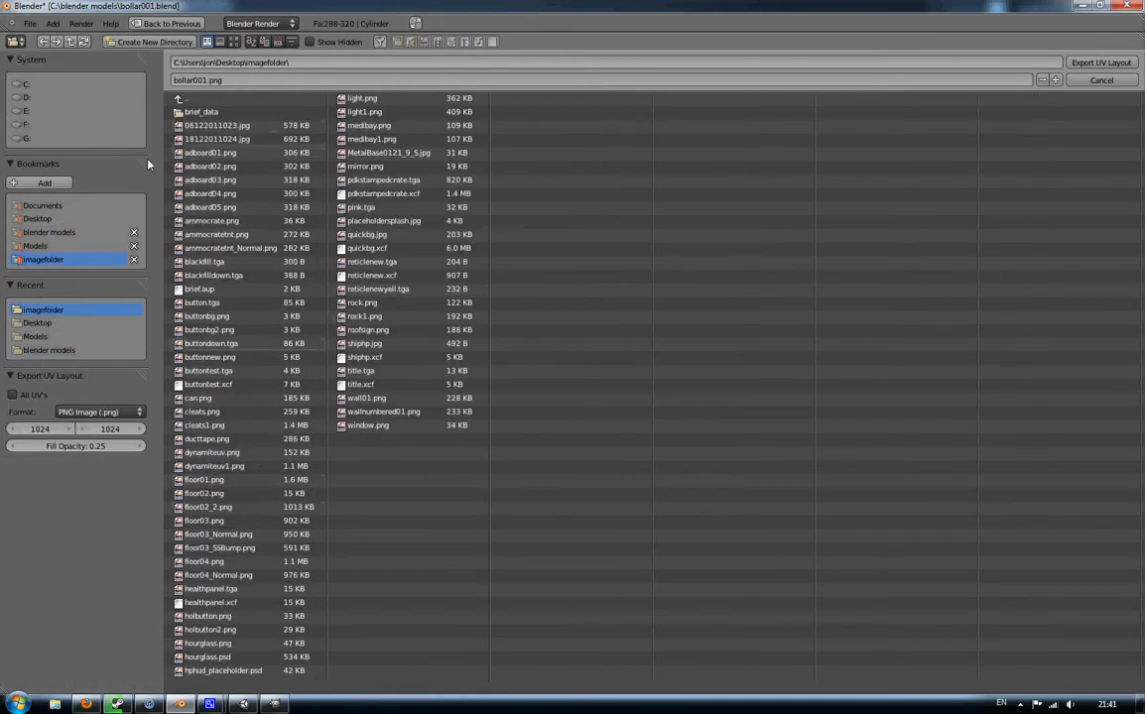
{"action": "left_click", "coordinate": [1102, 63]}
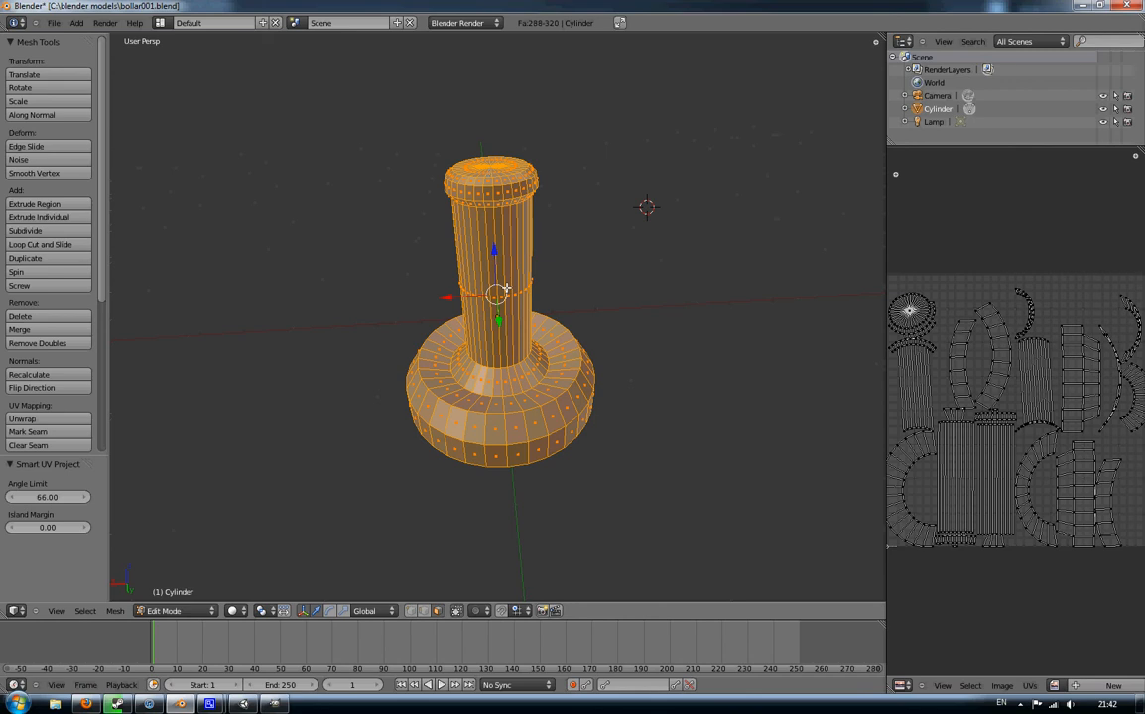
{"action": "left_click", "coordinate": [54, 22]}
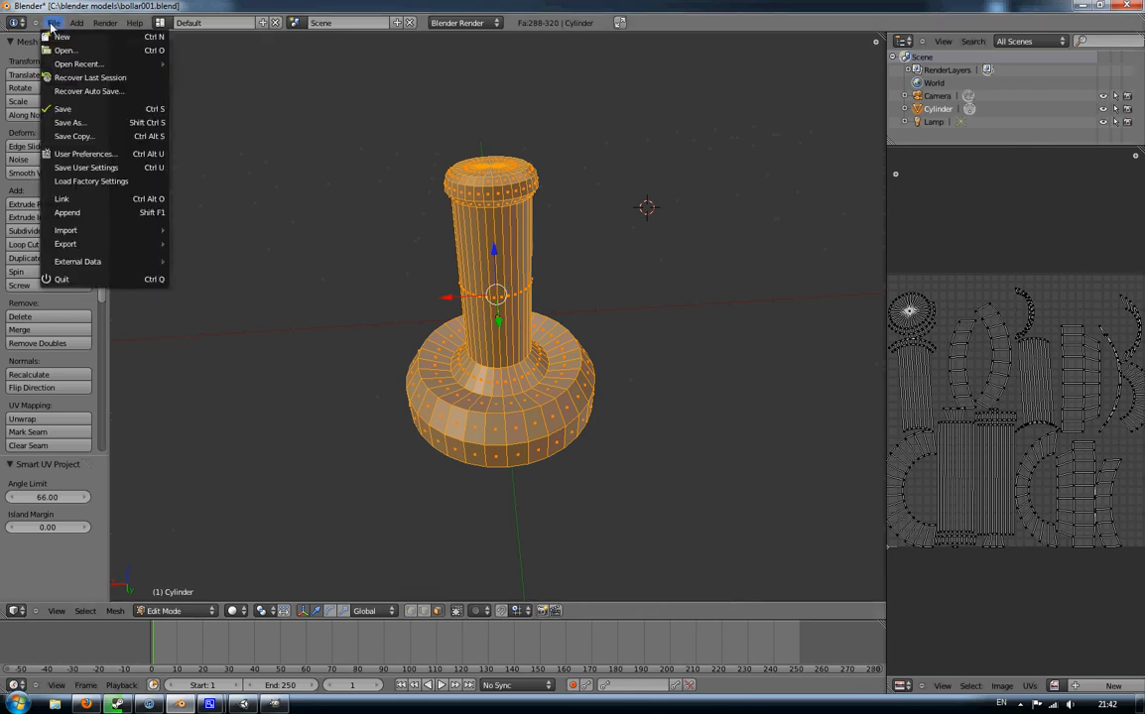
{"action": "mouse_move", "coordinate": [76, 63]}
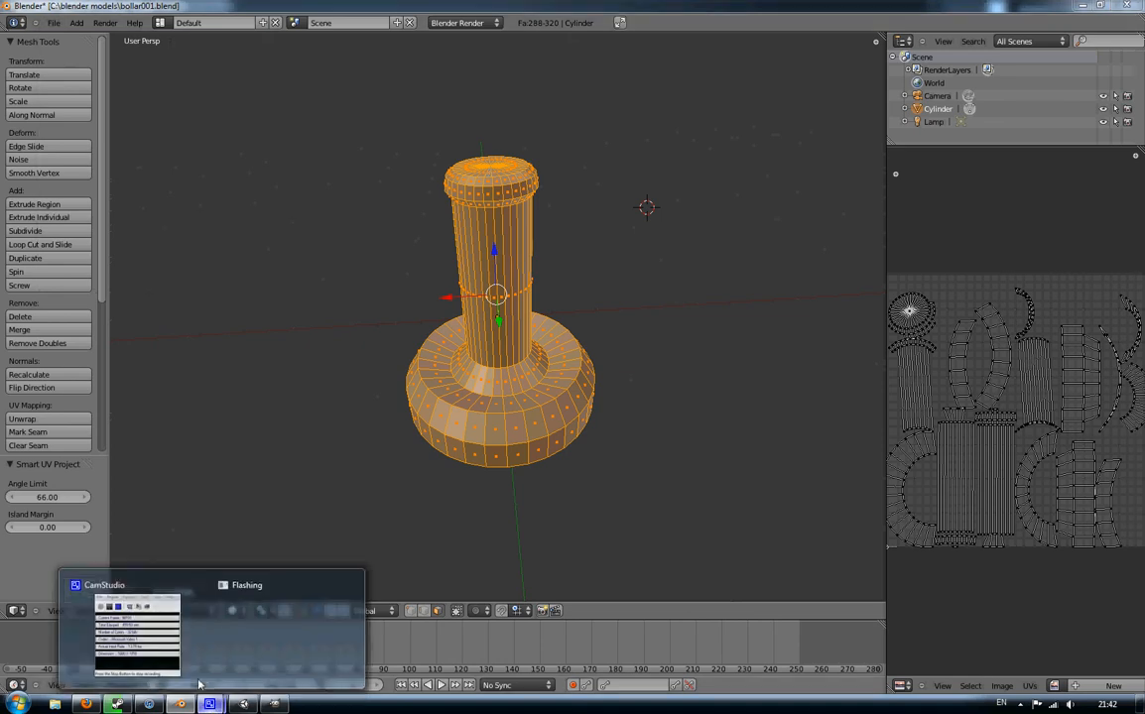